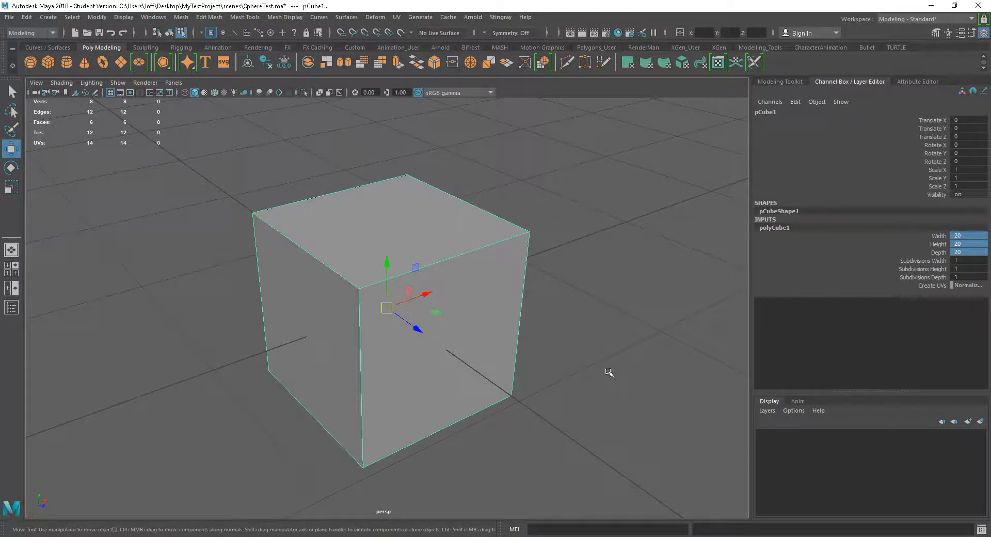
Orbit around the cube and zoom in and out to view it from several angles and distances
mouse_move(570, 462)
alt+mouse_down()
mouse_move(551, 464)
mouse_move(564, 457)
alt+mouse_up()
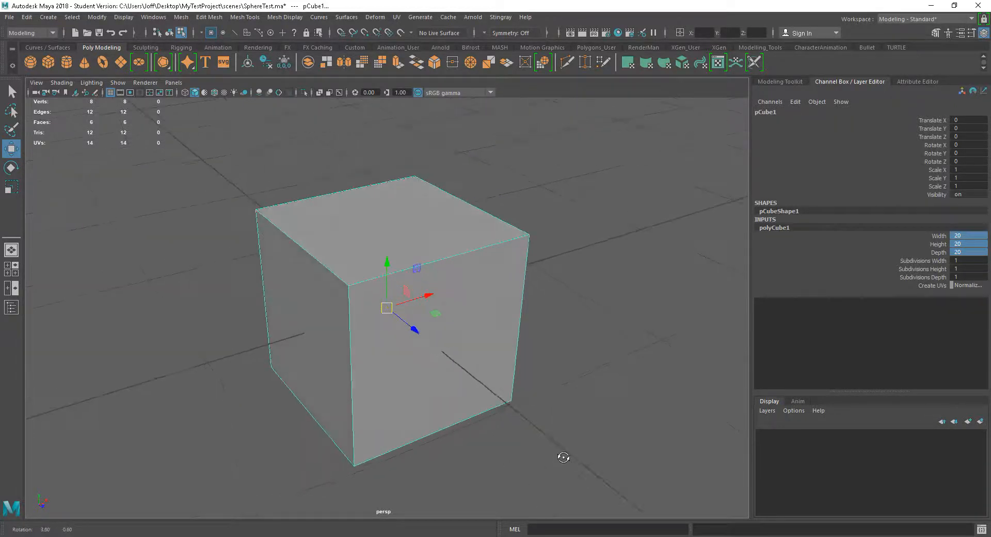
alt+middle_drag(562, 442, 554, 422)
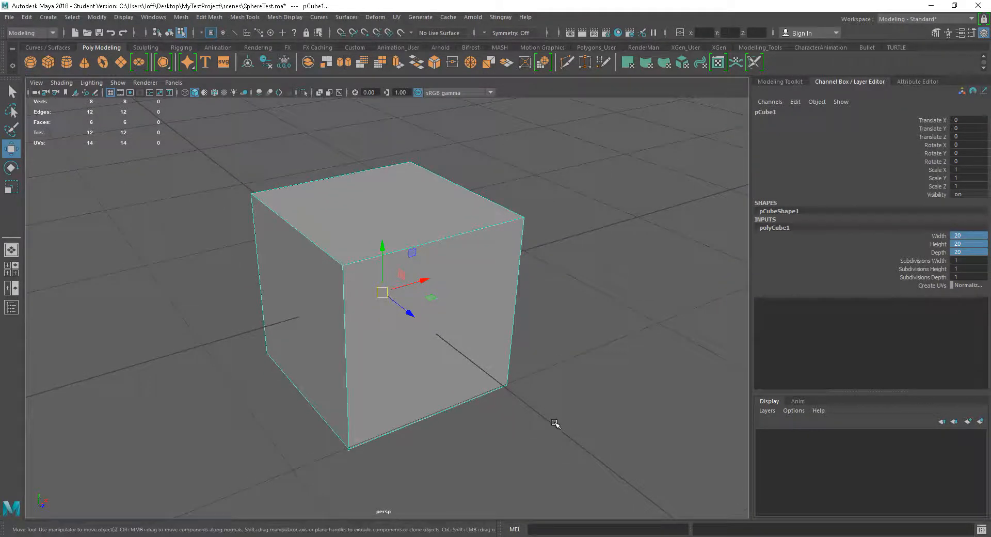
alt+drag(571, 427, 567, 411)
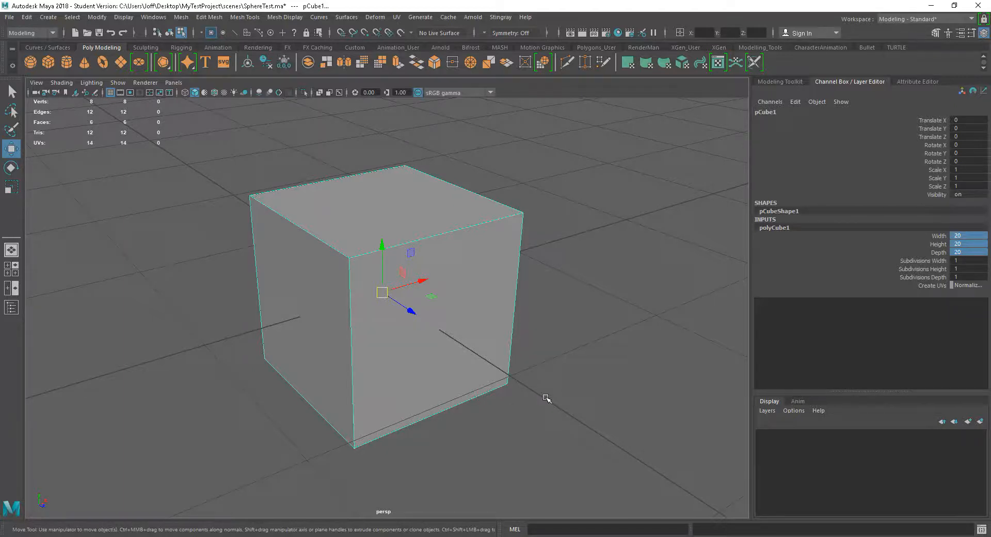
alt+drag(565, 416, 539, 424)
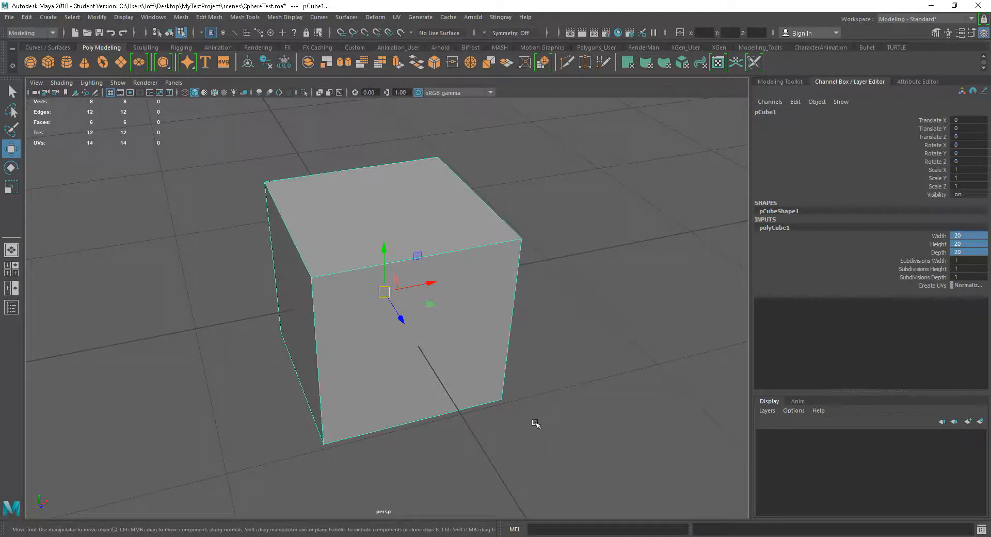
alt+middle_drag(533, 480, 545, 425)
alt+right_drag(546, 424, 587, 347)
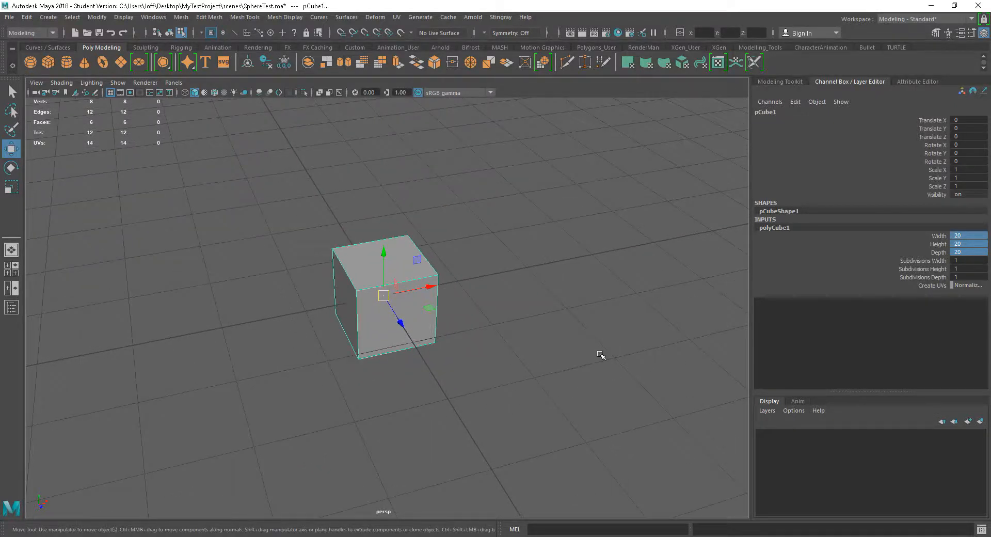
scroll(600, 354, up, 3)
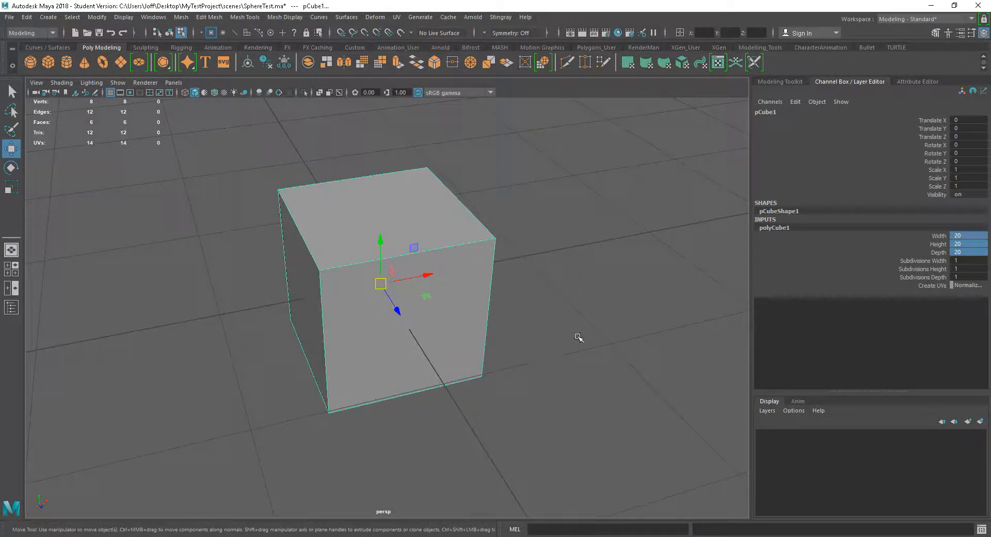
scroll(597, 348, down, 2)
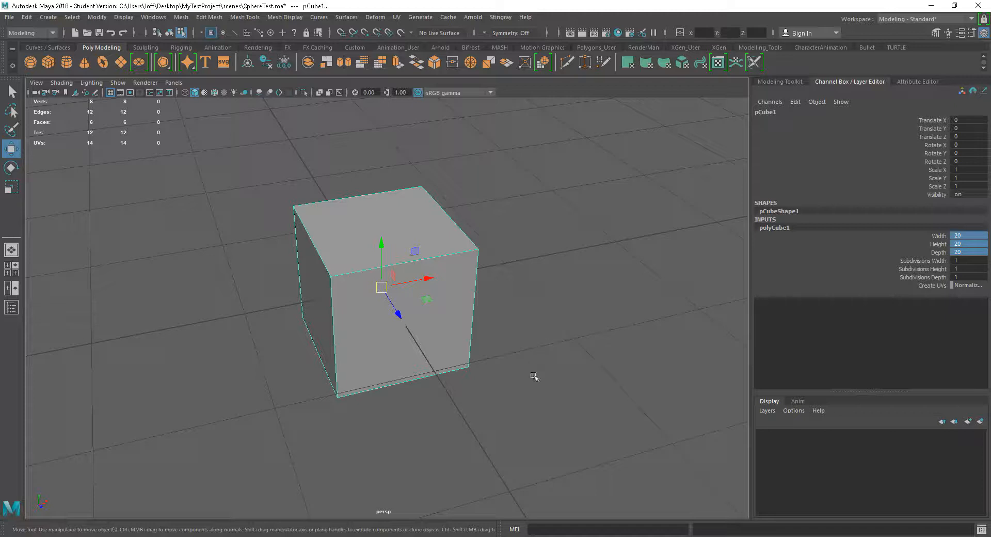
alt+right_drag(581, 392, 573, 344)
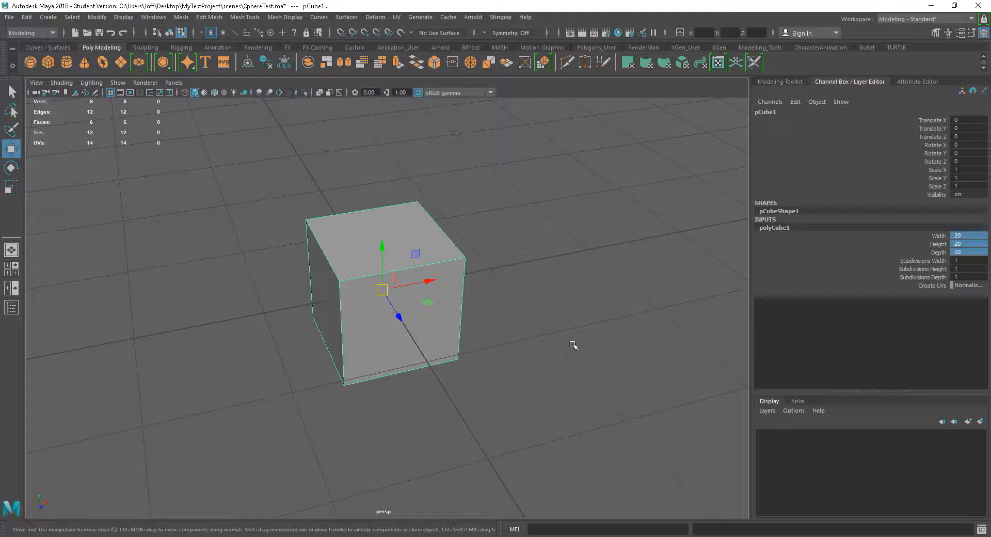
alt+right_drag(586, 332, 586, 361)
alt+right_drag(537, 332, 610, 380)
alt+middle_drag(547, 351, 581, 354)
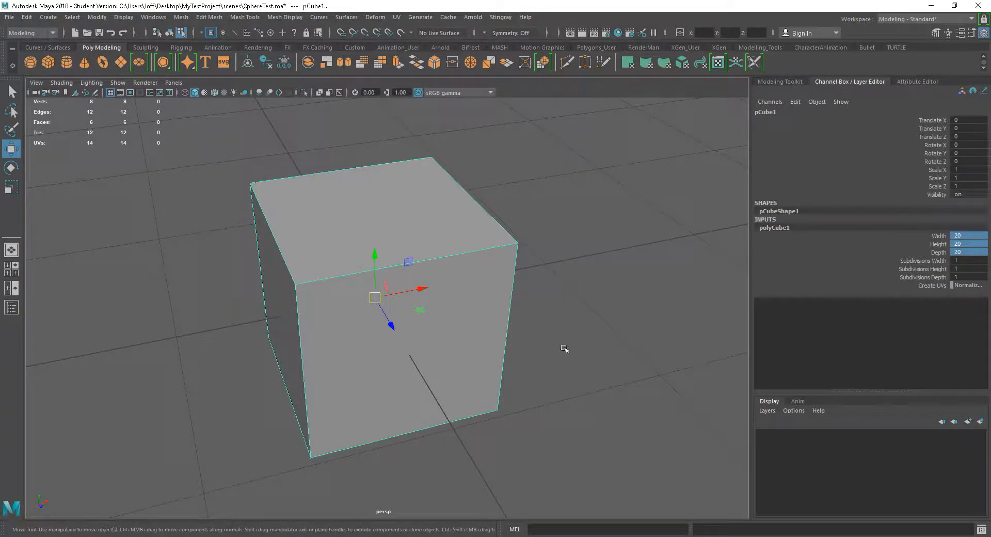
Examine the cube's top and side faces by combining orbiting, panning and zooming in the perspective view
alt+drag(585, 401, 602, 422)
alt+right_drag(602, 422, 509, 363)
alt+drag(509, 363, 522, 381)
alt+right_drag(504, 485, 624, 408)
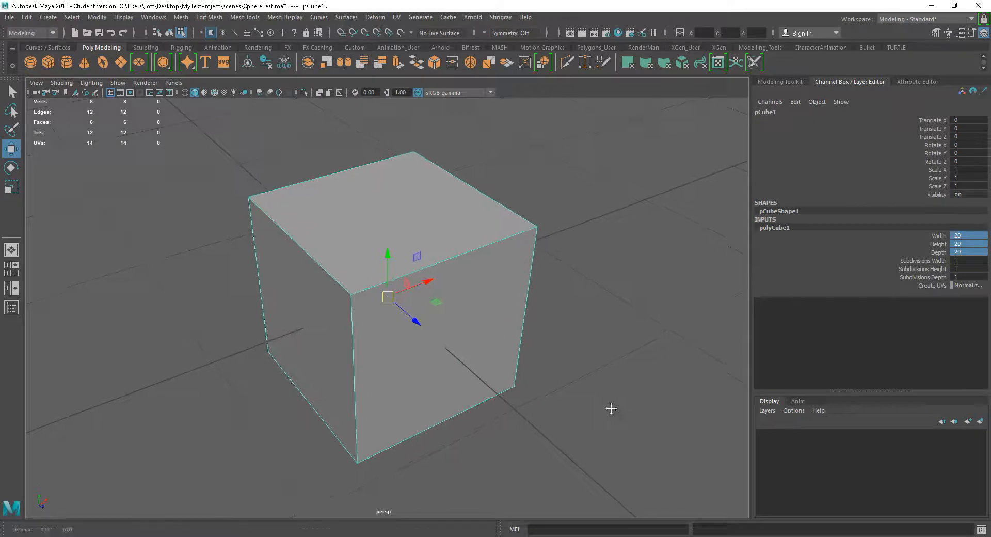
alt+drag(611, 469, 590, 413)
alt+right_drag(590, 413, 533, 361)
alt+drag(533, 361, 563, 396)
alt+right_drag(562, 396, 598, 405)
alt+drag(556, 405, 584, 399)
alt+right_drag(562, 375, 576, 386)
alt+drag(632, 365, 611, 371)
alt+drag(556, 342, 553, 367)
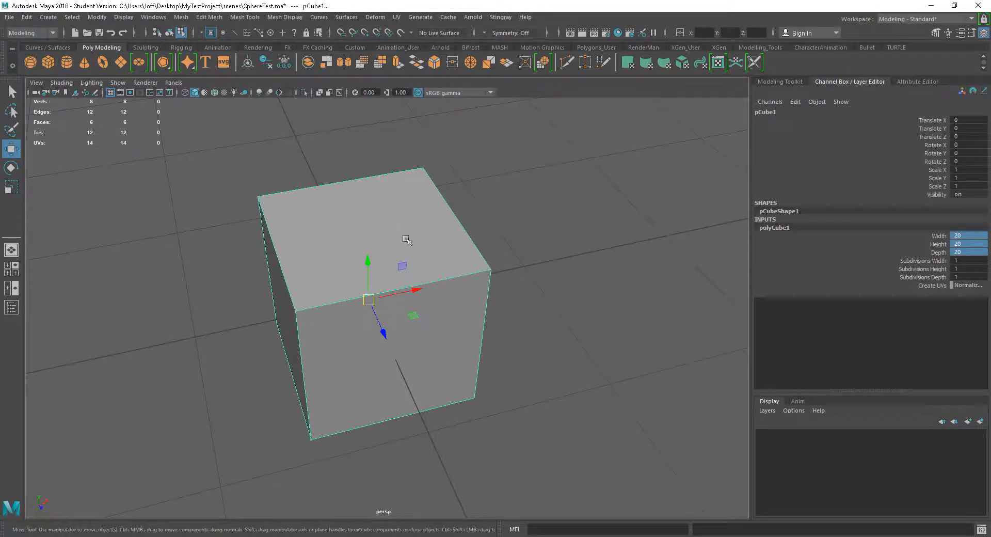
alt+right_drag(635, 358, 551, 326)
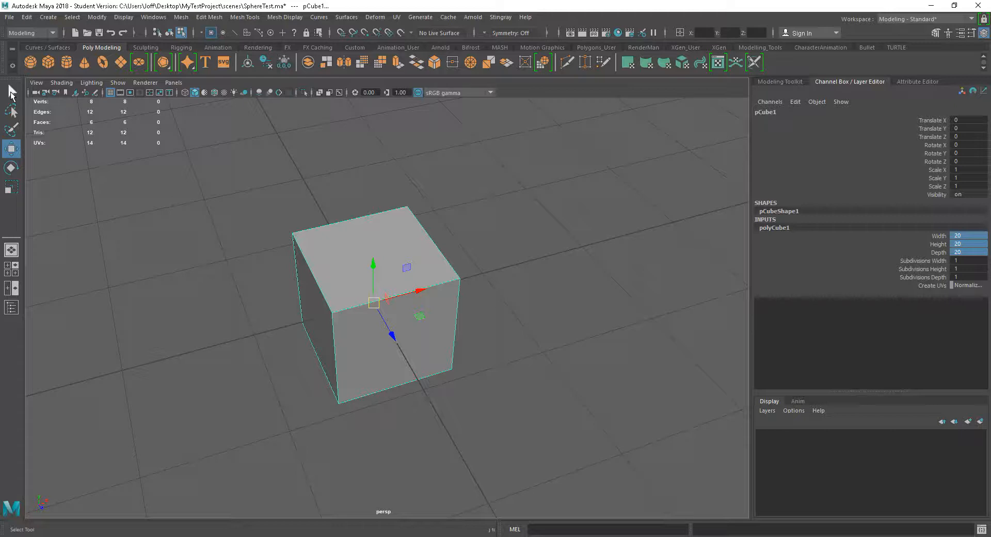
Deselect the cube and reselect it as a whole object
click(181, 233)
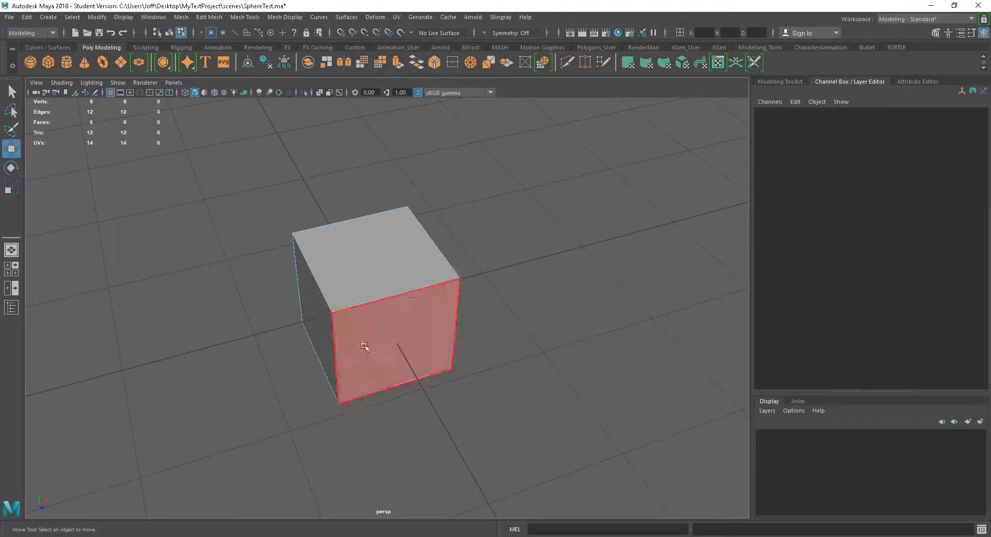
right_drag(533, 250, 584, 233)
click(328, 313)
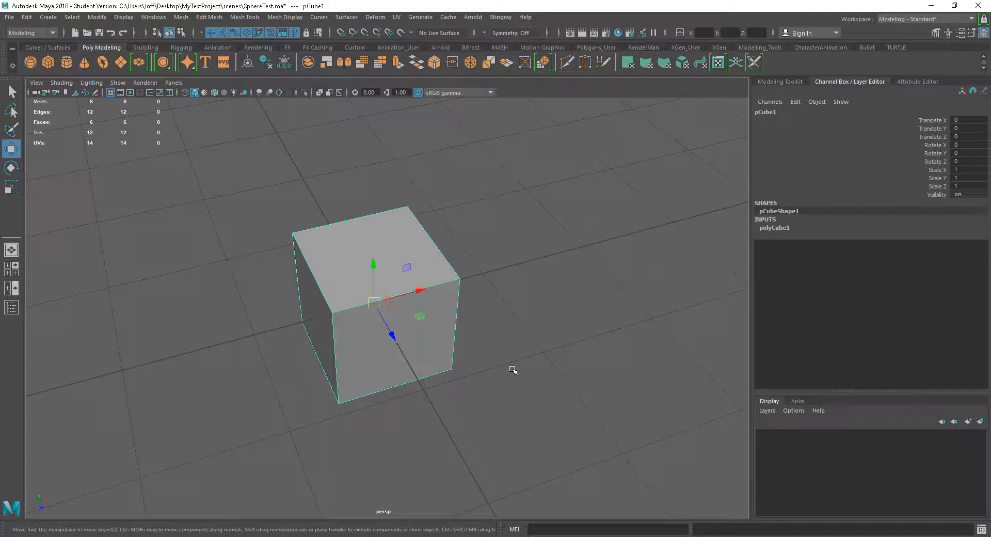
Cycle through the Rotate, Scale and Select tools on the cube to compare their manipulators, ending with the Move tool
key(e)
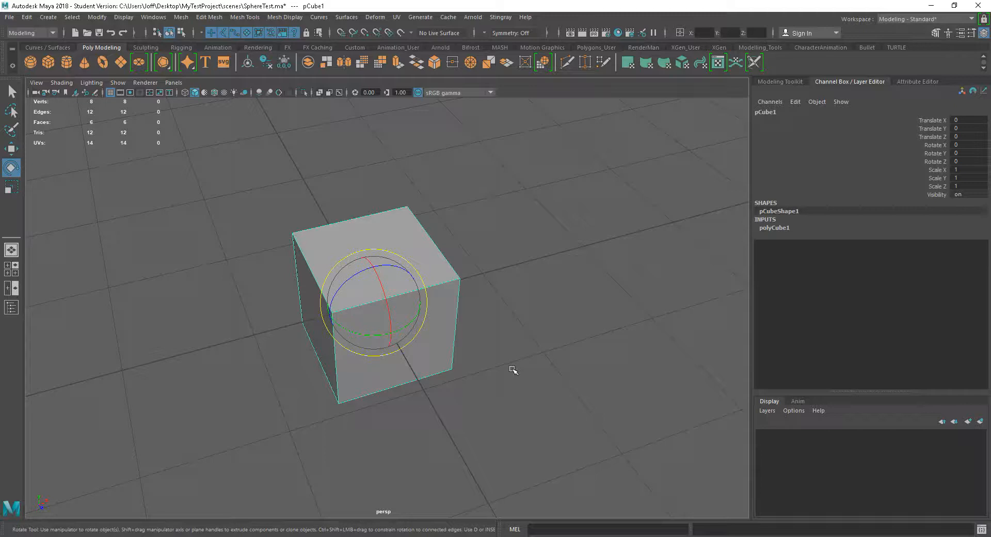
key(r)
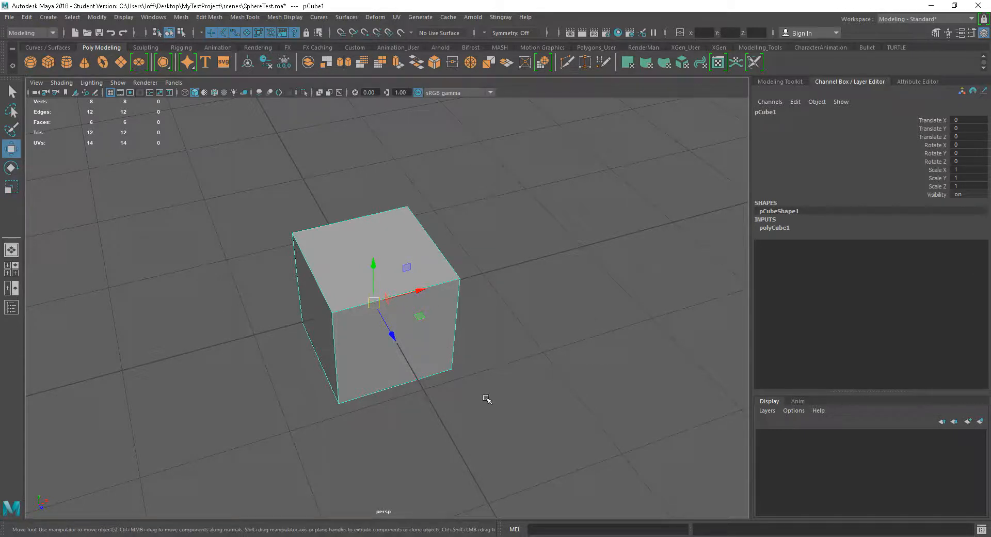
key(e)
key(r)
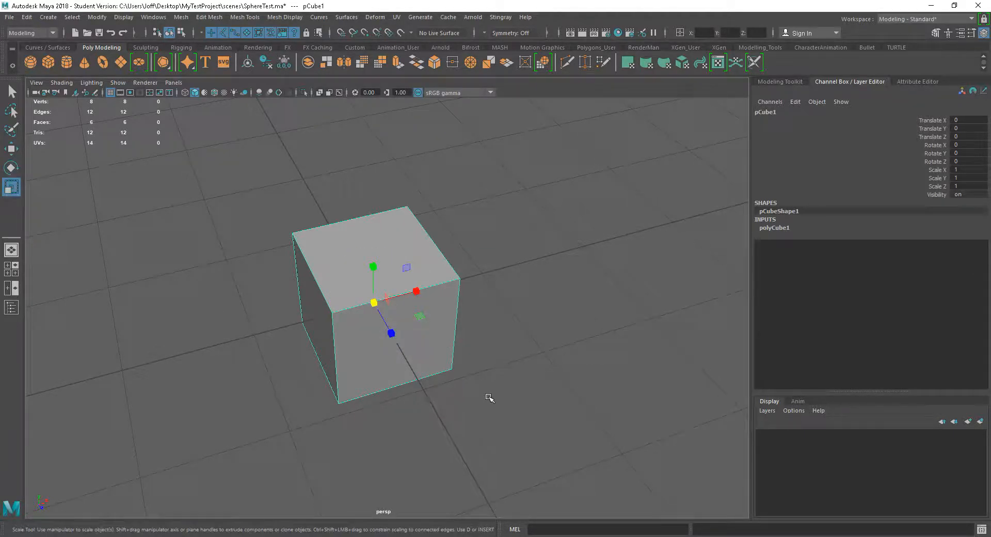
key(q)
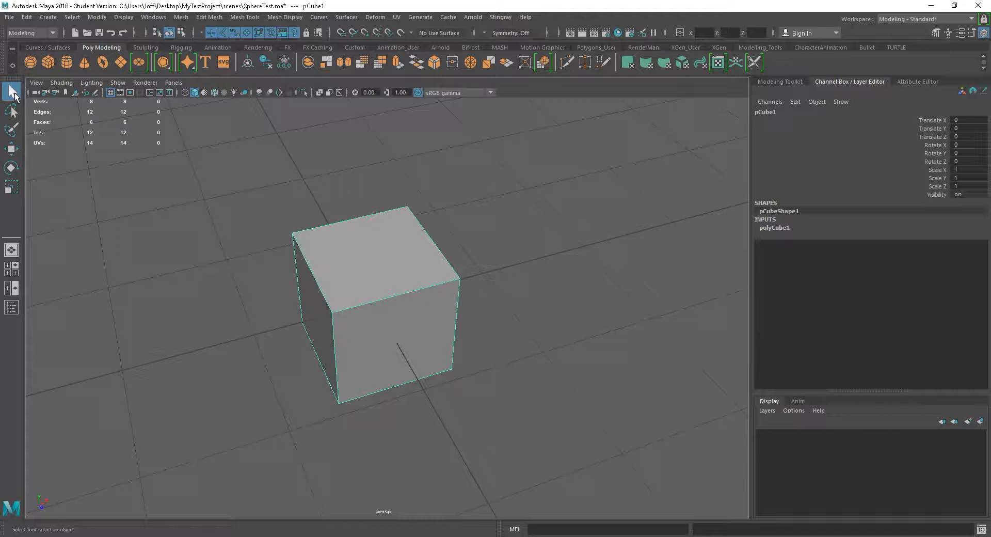
key(w)
key(e)
key(r)
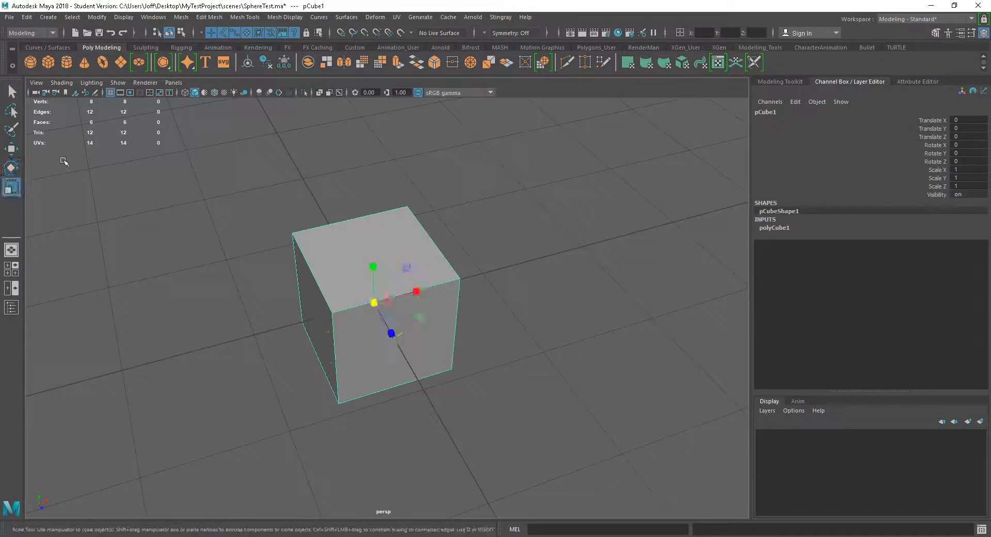
key(w)
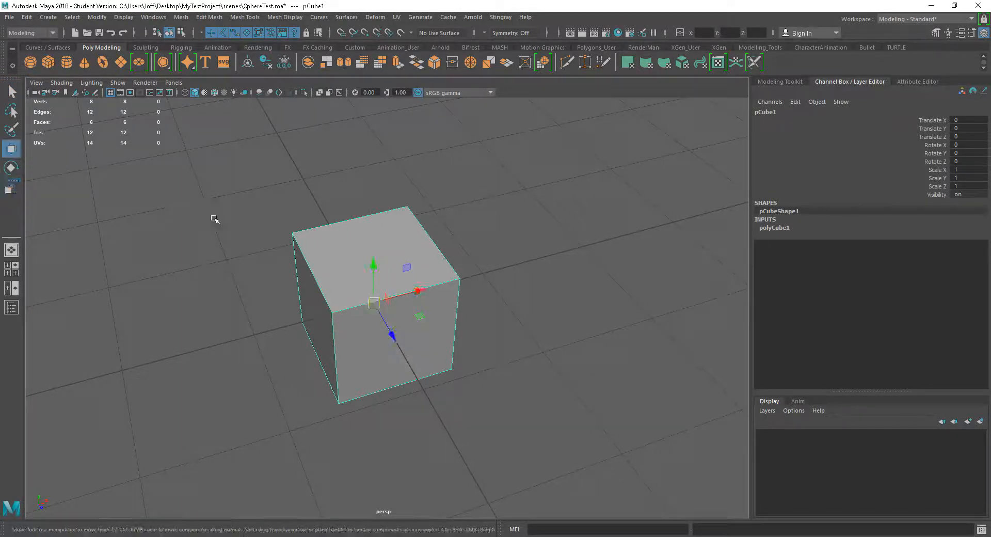
Examine the X, Y and Z arrows of the cube's Move manipulator from different angles and distances
alt+drag(515, 338, 520, 332)
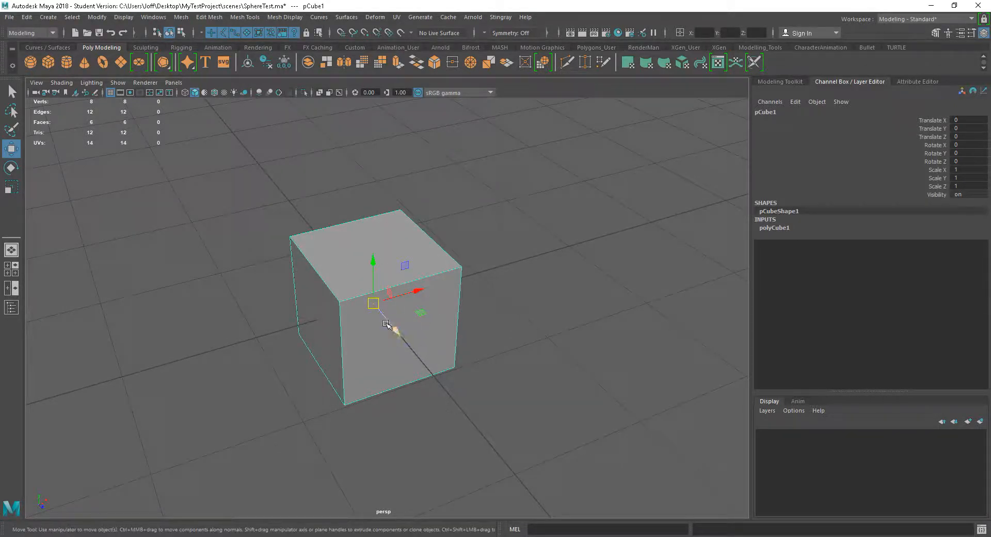
alt+drag(491, 334, 489, 337)
alt+right_drag(491, 337, 561, 345)
alt+drag(560, 345, 570, 347)
alt+middle_drag(550, 339, 563, 355)
alt+drag(562, 355, 490, 407)
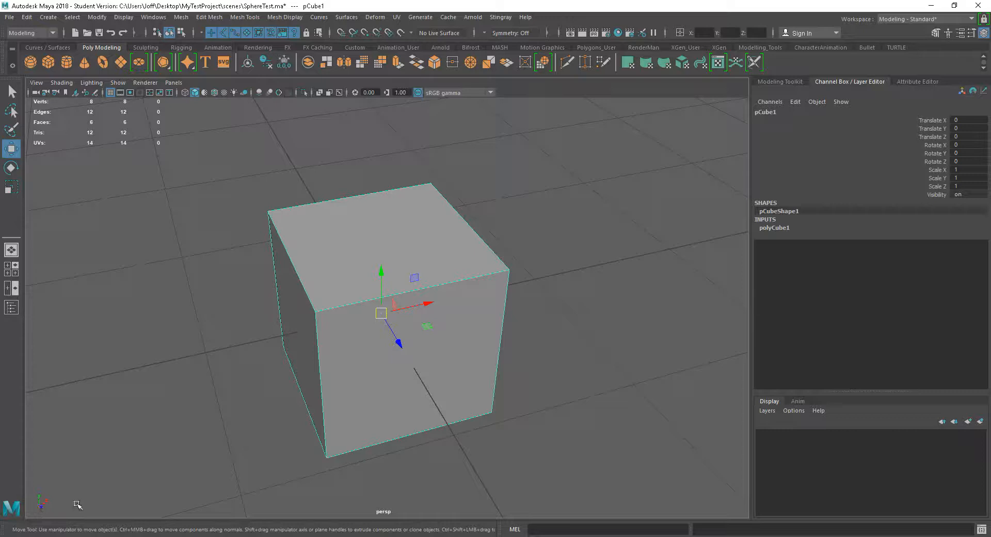
alt+drag(233, 437, 206, 493)
alt+drag(277, 453, 391, 427)
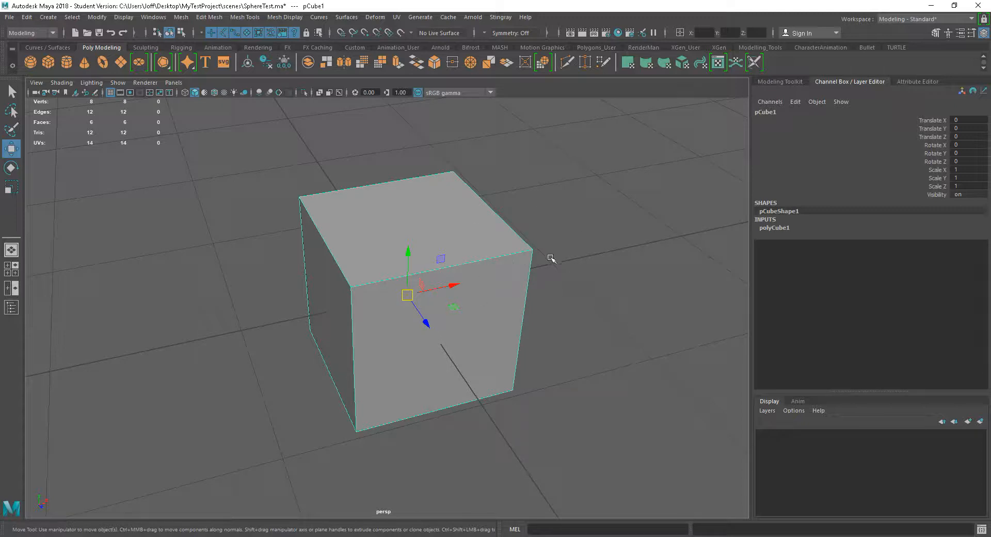
Compare the view axis indicator with the cube's Move manipulator while orbiting around the cube at high and low angles
alt+drag(488, 202, 531, 343)
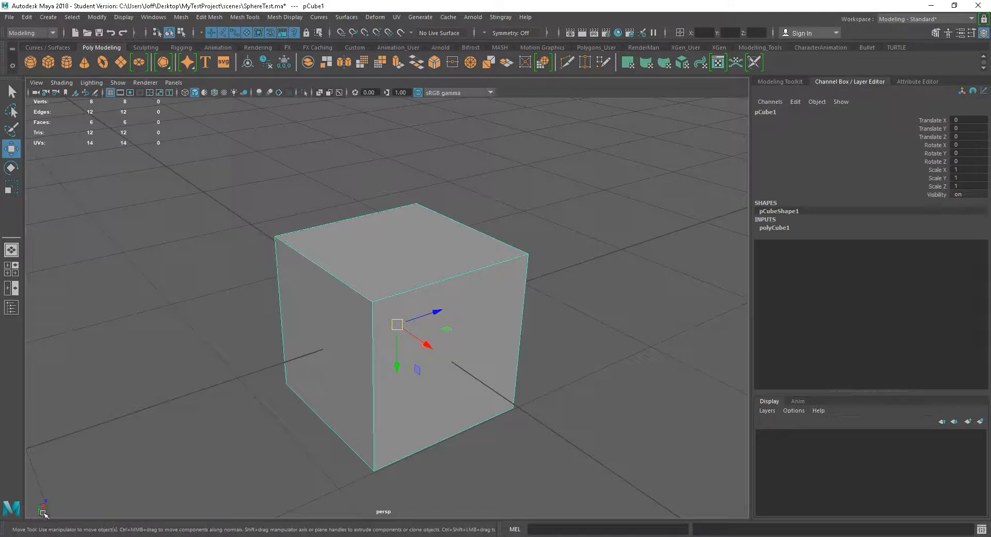
mouse_move(424, 446)
alt+mouse_down()
mouse_move(487, 420)
mouse_move(370, 426)
mouse_move(394, 453)
mouse_move(357, 436)
mouse_move(402, 438)
mouse_move(414, 493)
mouse_move(466, 435)
mouse_move(397, 434)
mouse_move(427, 436)
mouse_move(415, 440)
alt+mouse_up()
alt+middle_drag(424, 390, 427, 376)
alt+drag(428, 376, 432, 287)
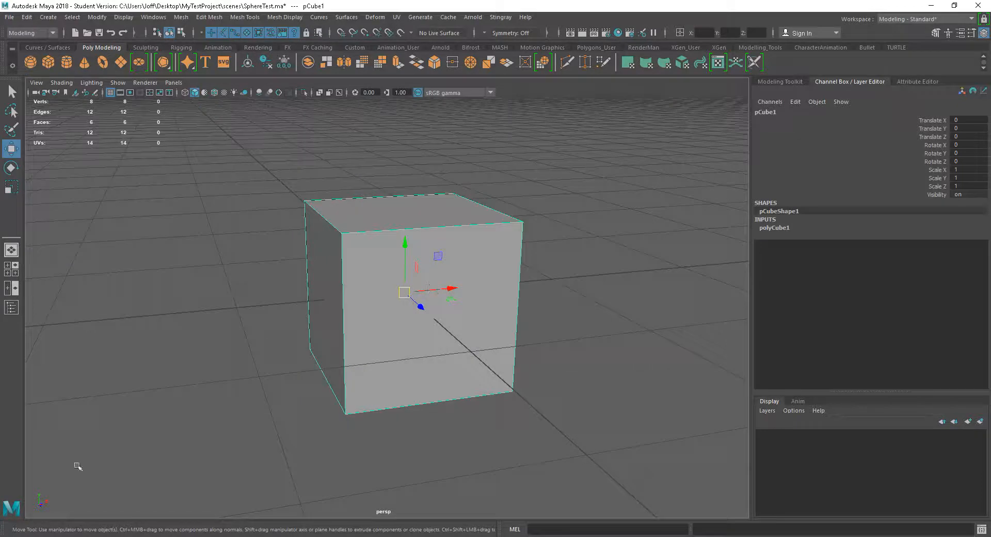
alt+drag(414, 400, 456, 403)
alt+middle_drag(457, 395, 439, 421)
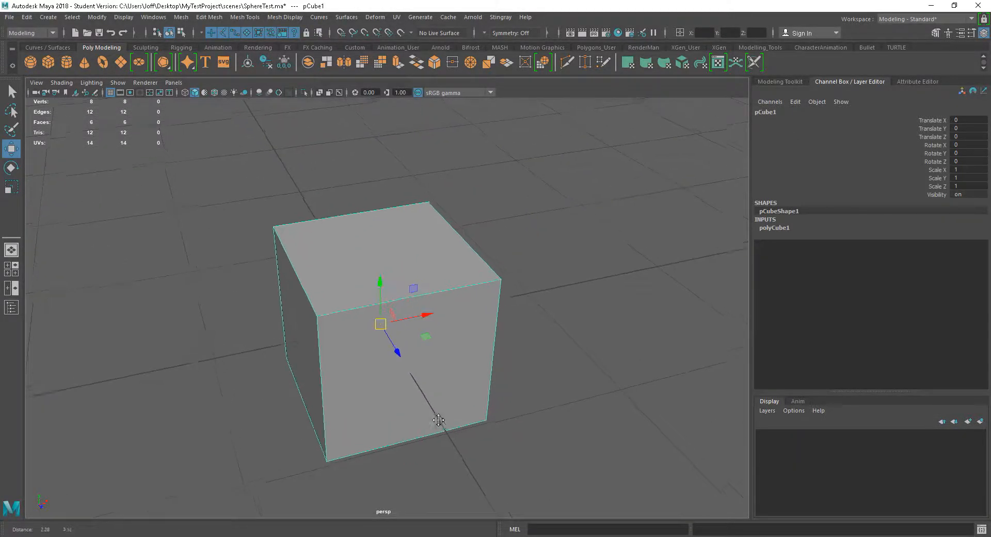
alt+right_drag(438, 420, 451, 429)
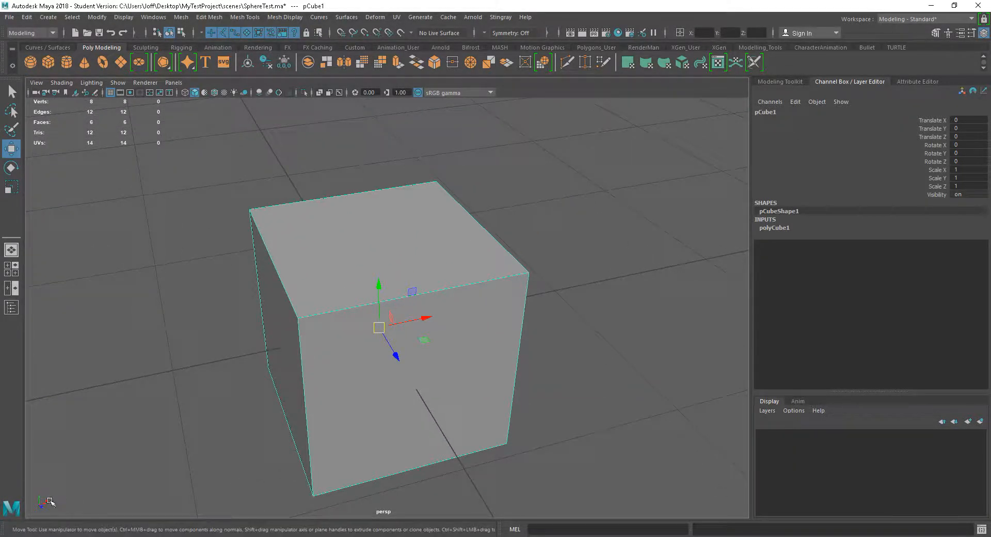
alt+right_drag(465, 443, 486, 391)
alt+drag(486, 392, 358, 365)
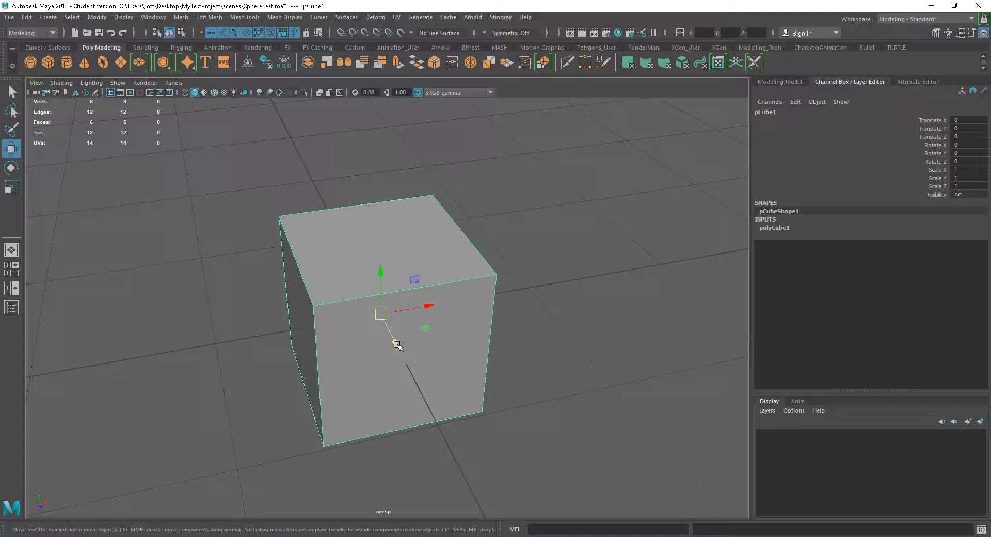
alt+drag(546, 388, 325, 313)
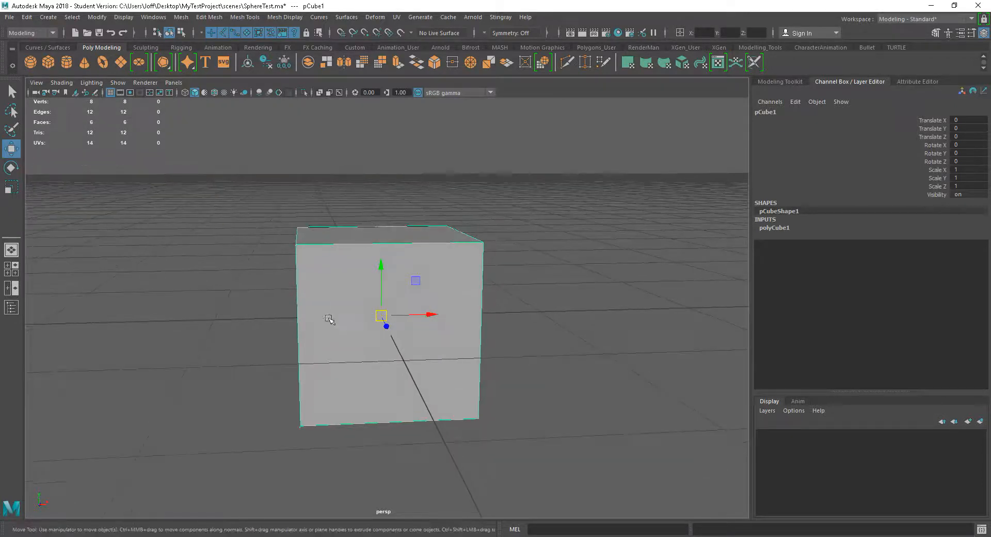
alt+drag(445, 370, 471, 373)
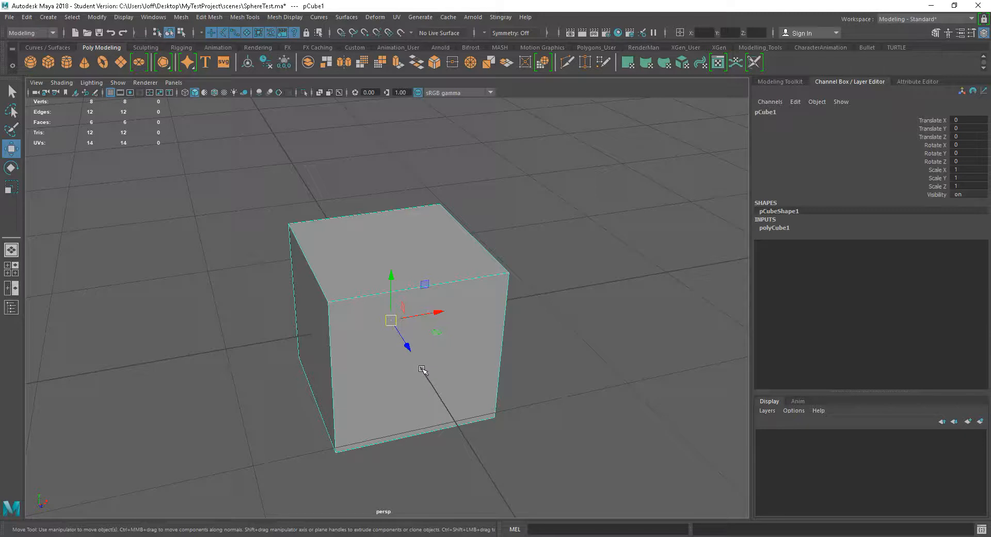
Scale the cube uniformly on all axes to about 1.219
key(r)
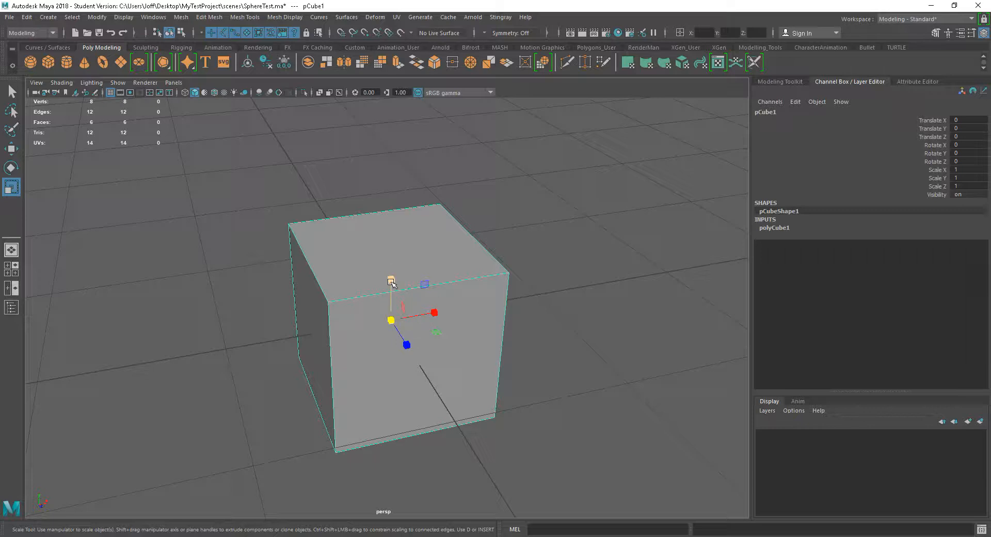
drag(393, 321, 430, 364)
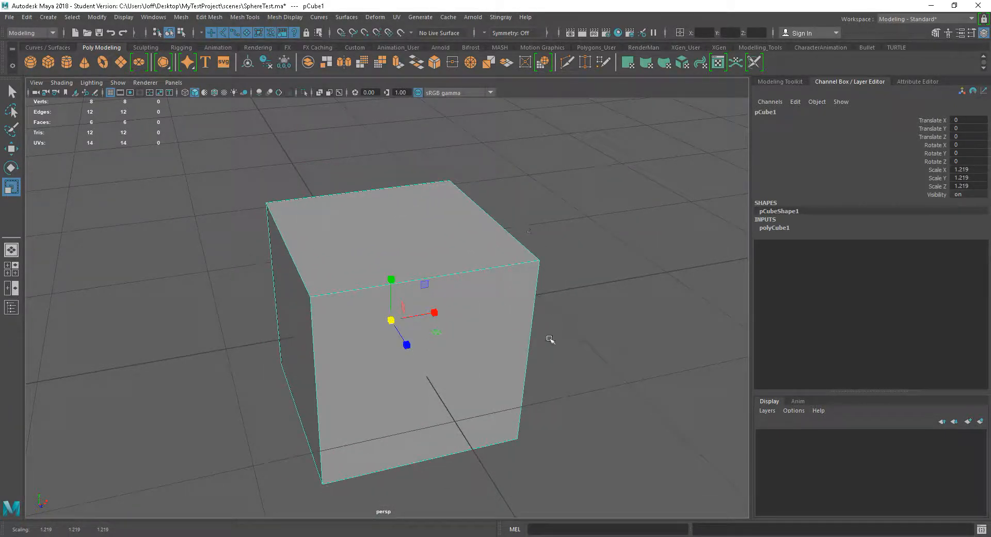
Try scaling the cube separately along the X, Y and Z axes, undoing each change
alt+drag(571, 338, 568, 341)
alt+middle_drag(556, 330, 564, 309)
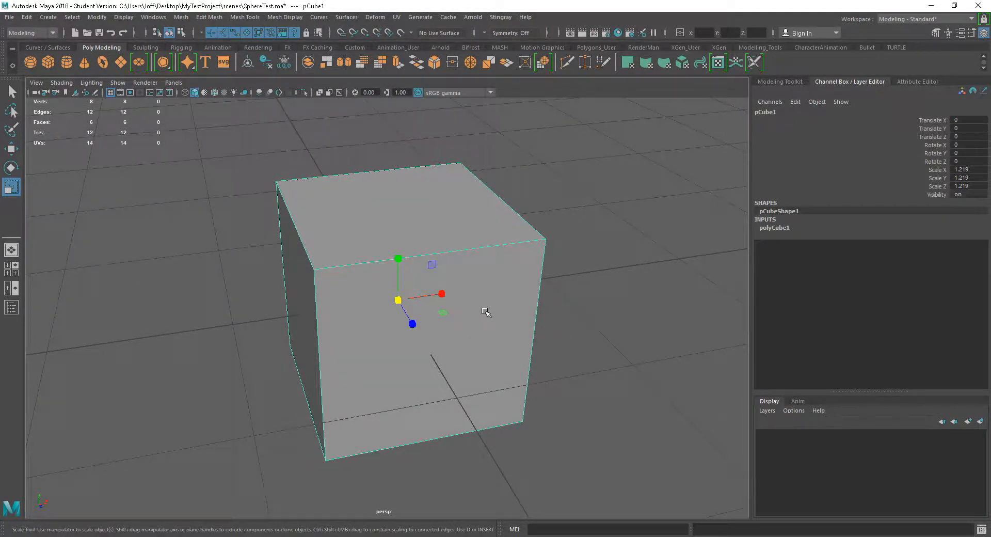
mouse_move(442, 294)
mouse_down()
mouse_move(412, 294)
mouse_move(459, 293)
mouse_move(401, 296)
mouse_move(456, 291)
mouse_up()
key(ctrl+z)
drag(397, 259, 404, 284)
key(ctrl+z)
drag(413, 325, 402, 289)
key(ctrl+z)
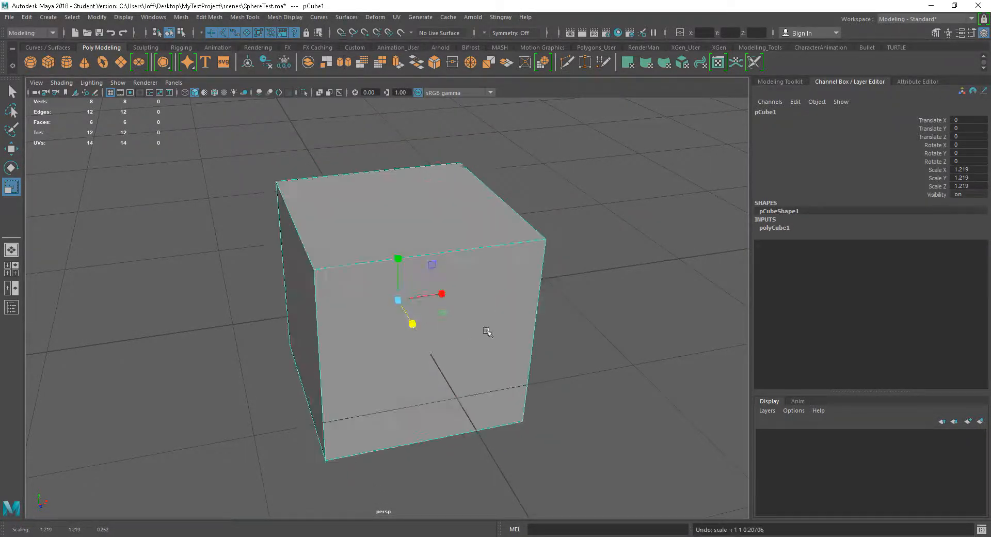
alt+drag(488, 332, 545, 339)
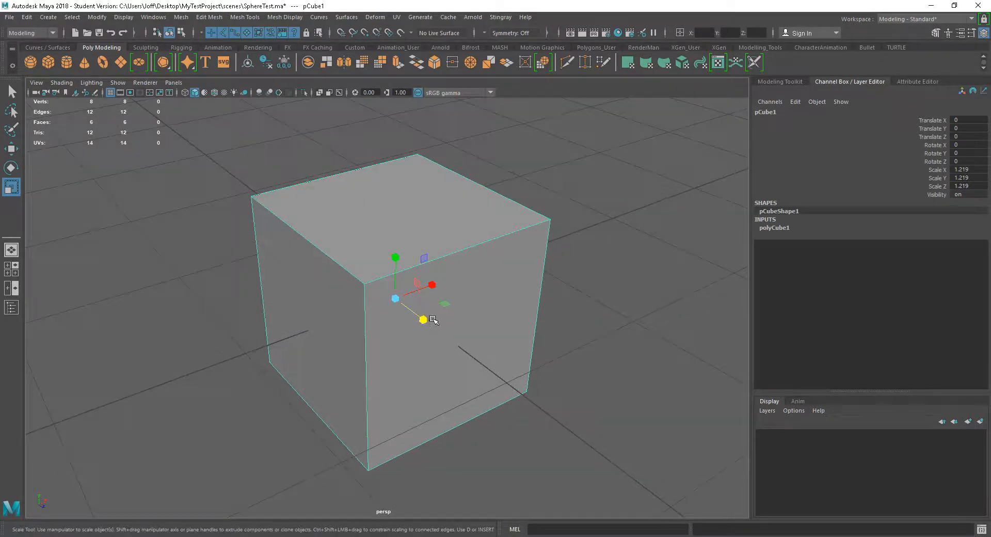
Examine the cube's Scale manipulator and its plane handles from different angles and distances
alt+drag(563, 301, 547, 297)
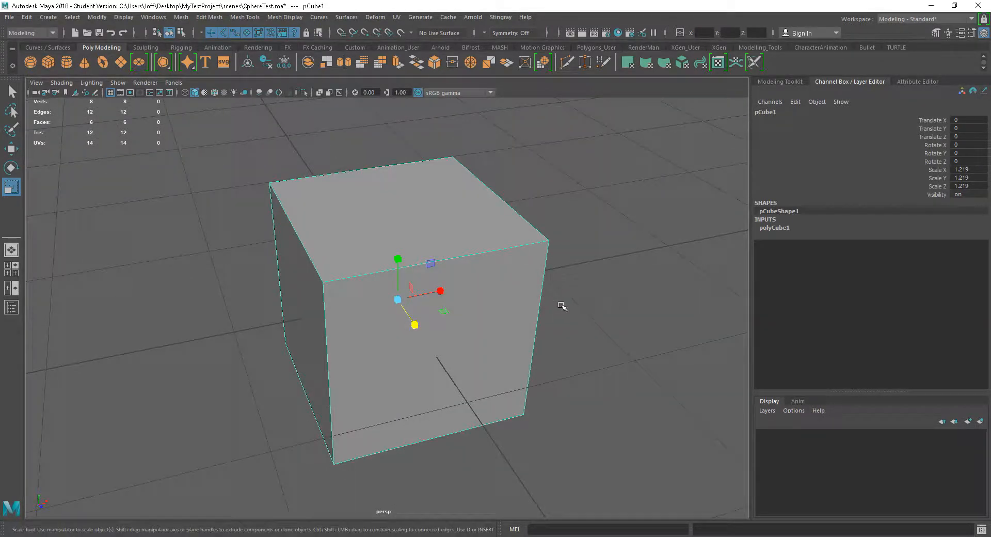
alt+drag(568, 320, 498, 327)
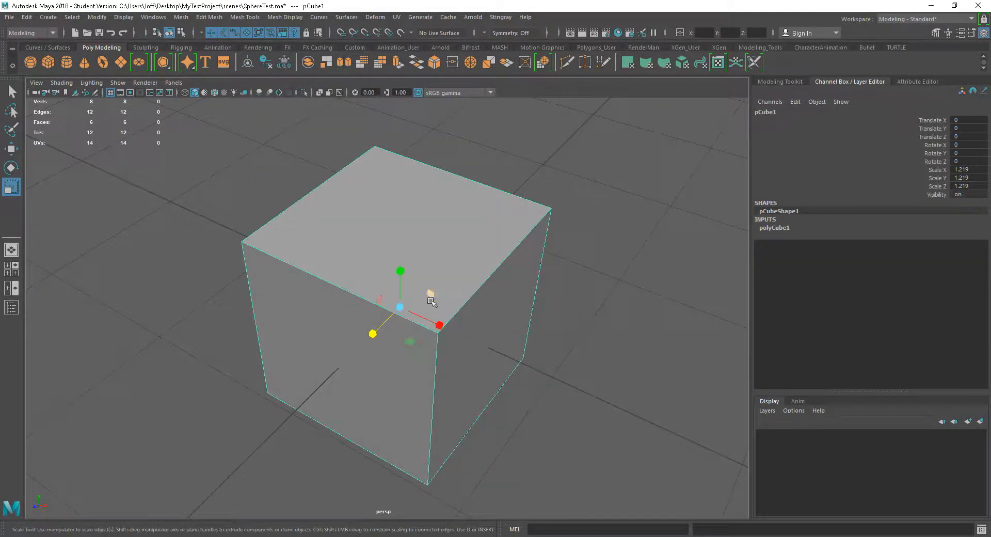
alt+drag(491, 351, 515, 356)
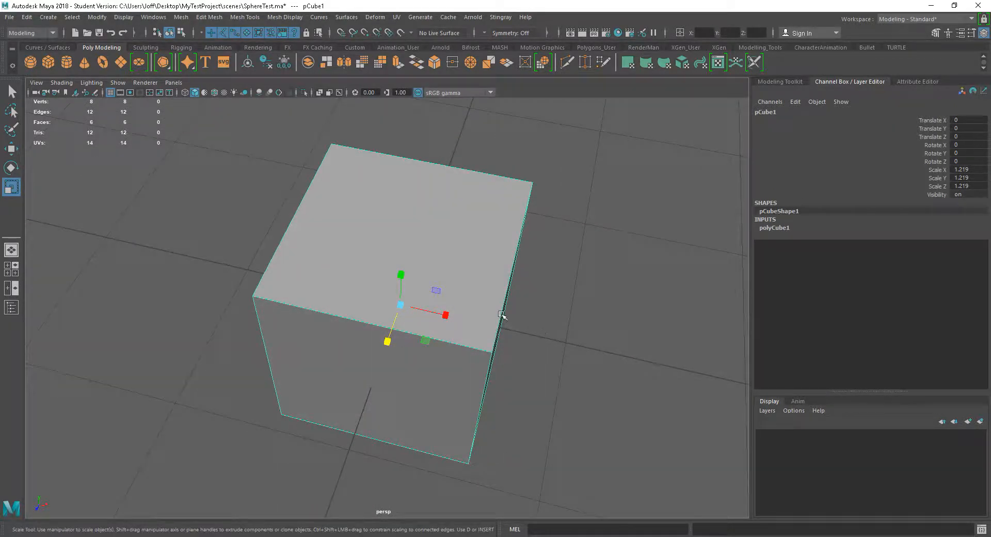
alt+right_drag(501, 314, 544, 354)
alt+middle_drag(527, 351, 505, 329)
alt+drag(505, 329, 500, 314)
alt+right_drag(500, 314, 534, 341)
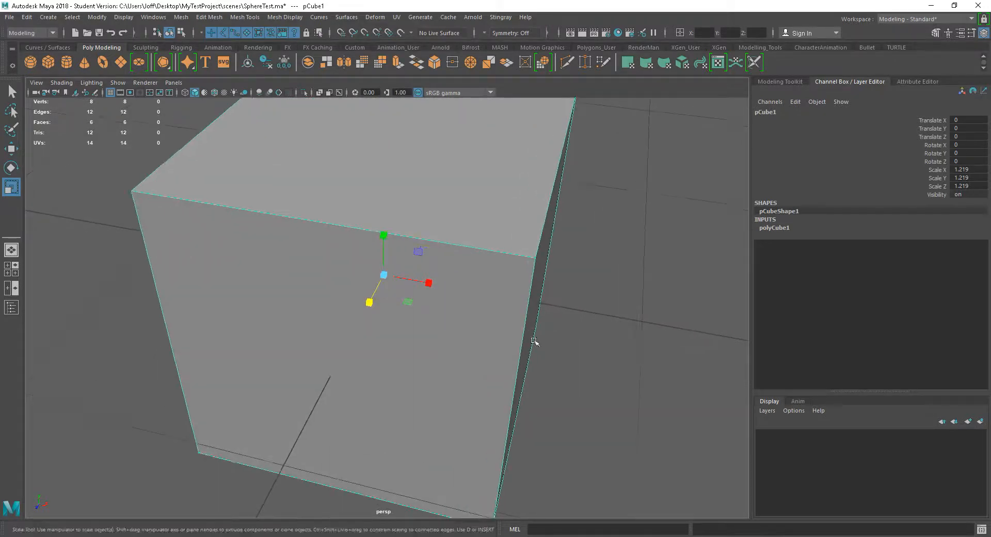
alt+middle_drag(495, 339, 494, 352)
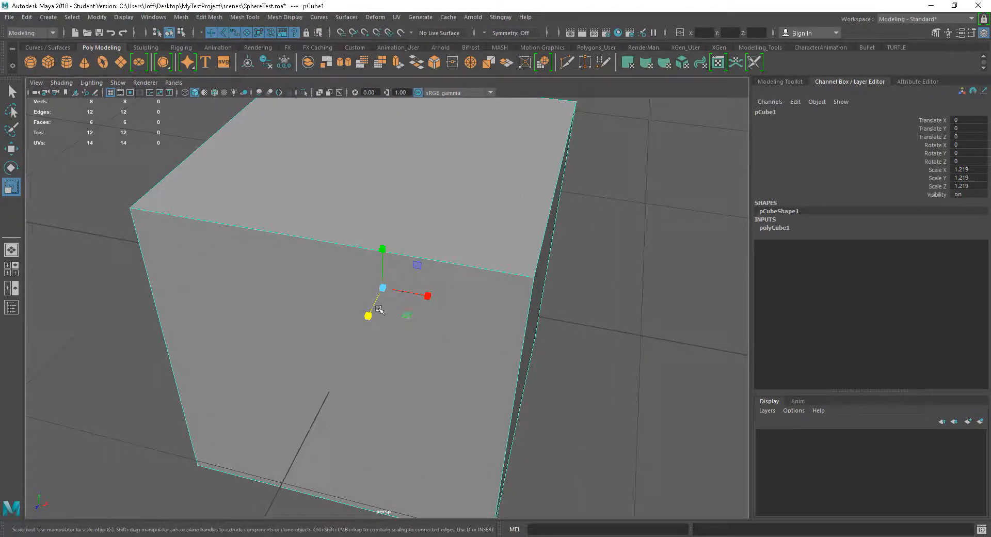
Try scaling the cube on two axes at once in the XZ, XY and YZ planes, undoing each change
drag(408, 318, 396, 312)
key(ctrl+z)
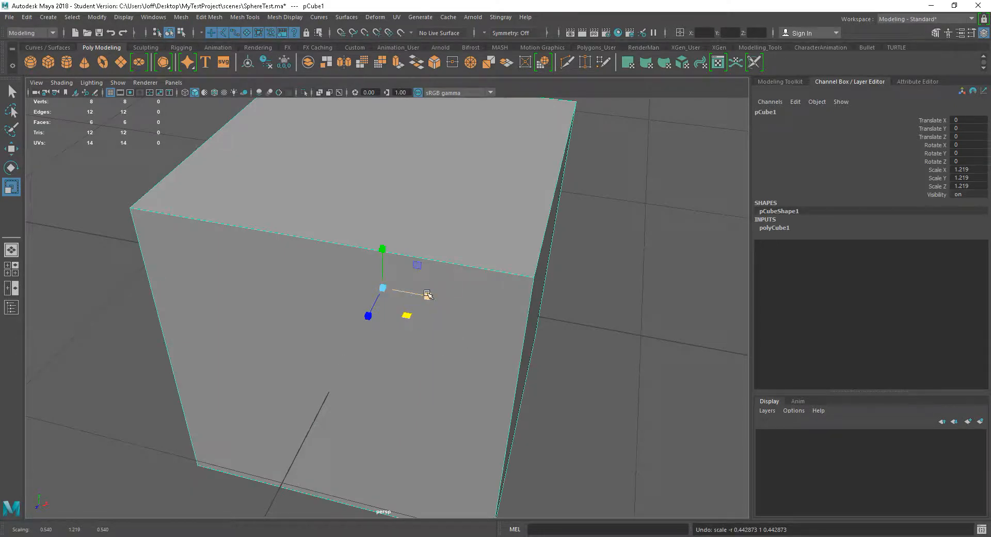
drag(413, 267, 476, 293)
key(ctrl+z)
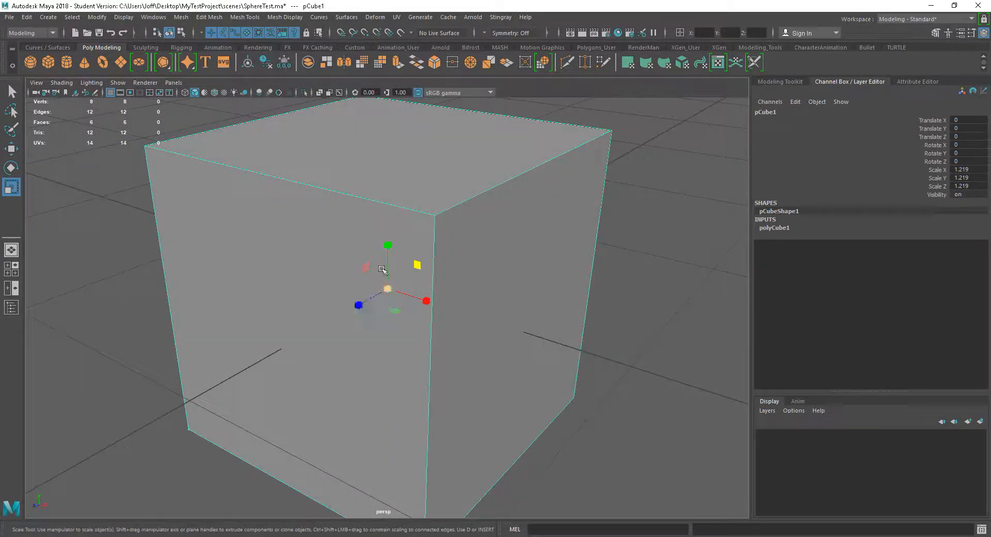
mouse_move(365, 267)
mouse_down()
mouse_move(349, 256)
mouse_move(379, 271)
mouse_up()
key(ctrl+z)
scroll(494, 340, down, 4)
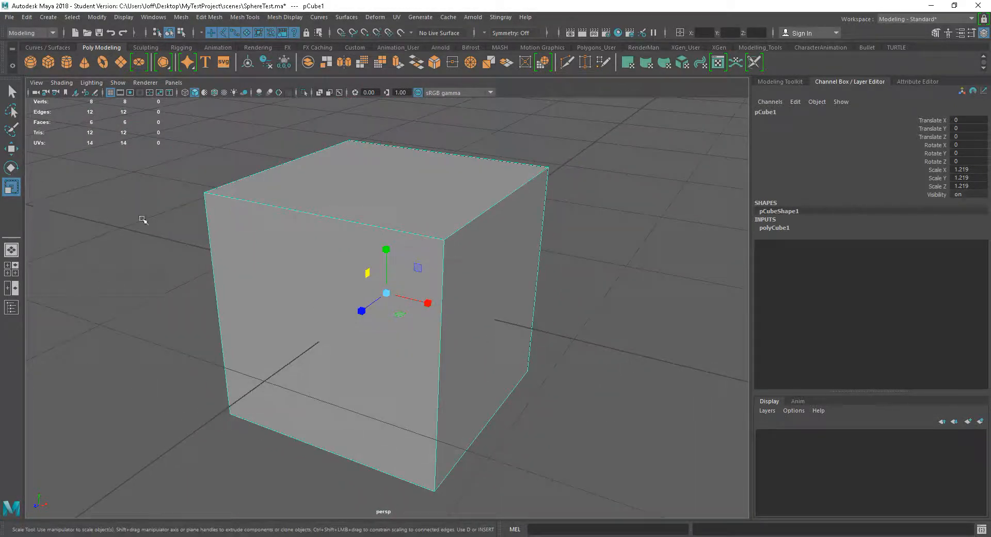
Try moving the cube within the XZ, XY and YZ planes using the Move tool's plane handles, undoing each move
key(w)
alt+drag(511, 334, 446, 347)
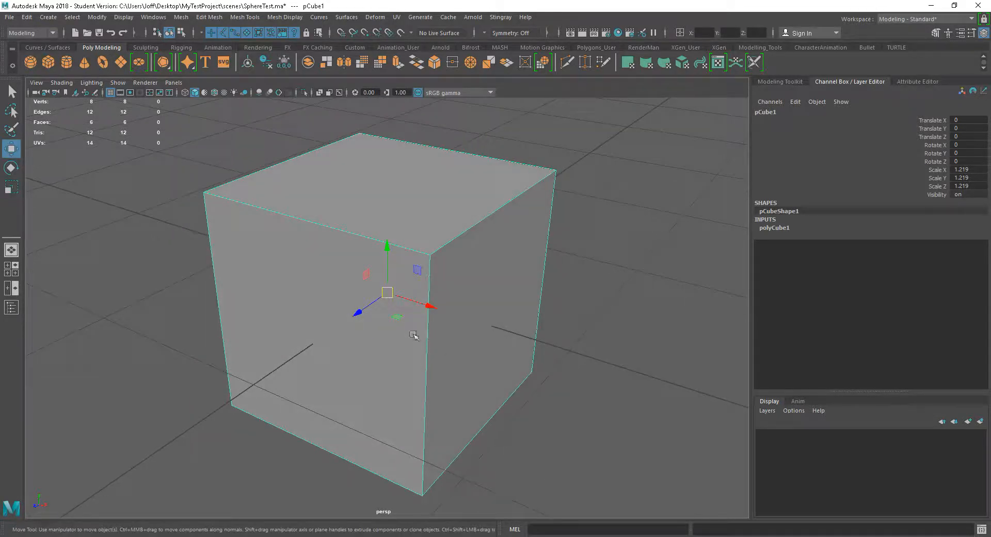
middle_drag(400, 318, 469, 331)
key(ctrl+z)
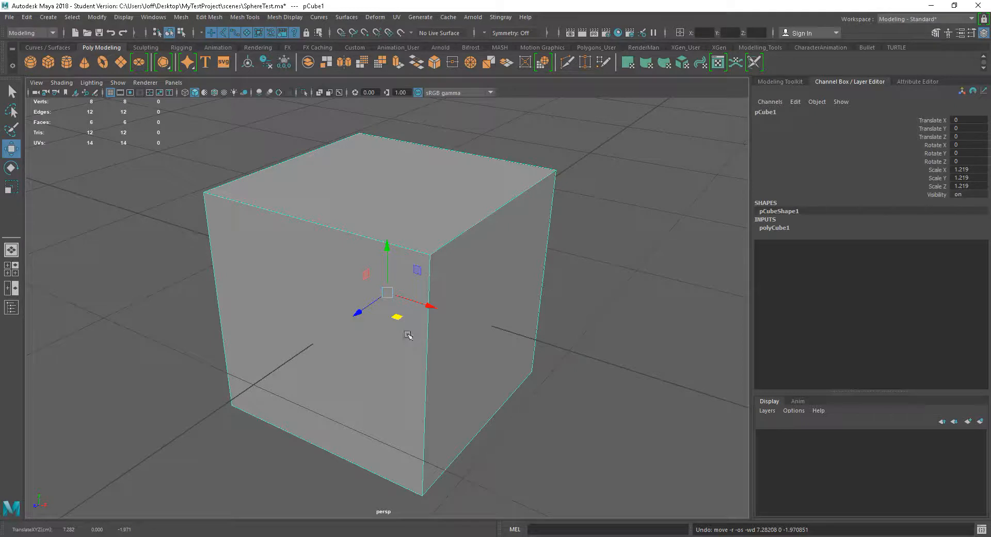
drag(418, 270, 407, 185)
key(ctrl+z)
drag(366, 278, 392, 186)
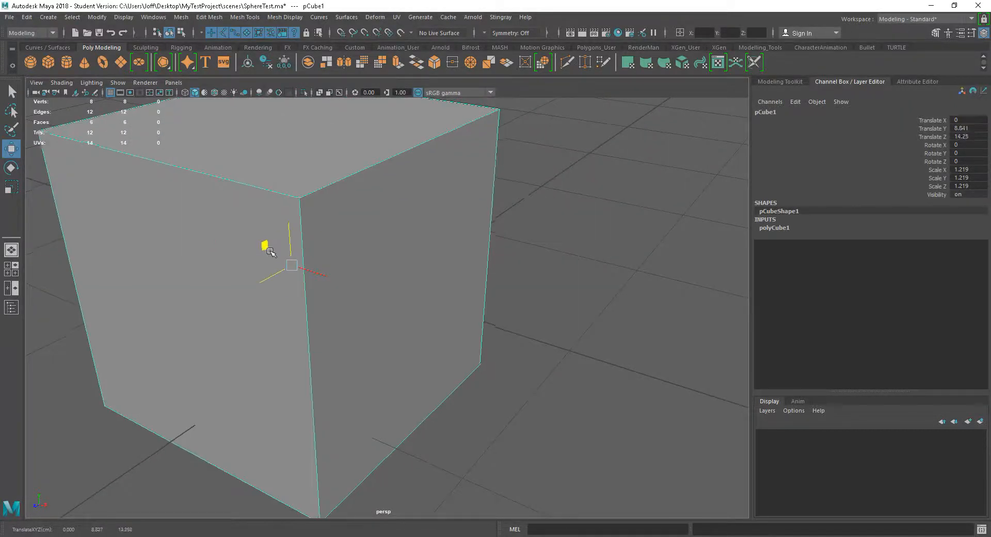
key(ctrl+z)
scroll(482, 318, down, 5)
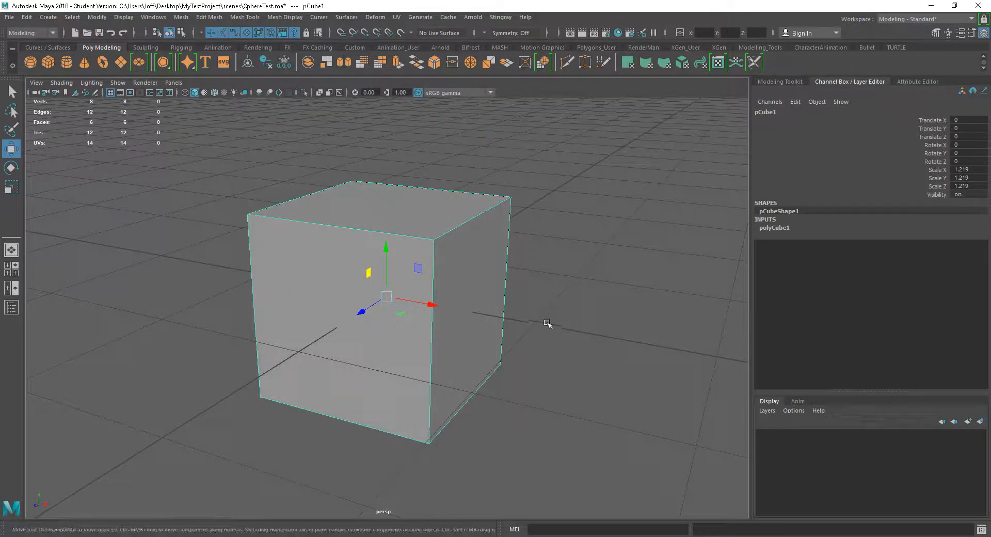
Scale the cube along X and Z together to about 1.507 with the Scale tool, leaving Y out
alt+drag(539, 305, 518, 316)
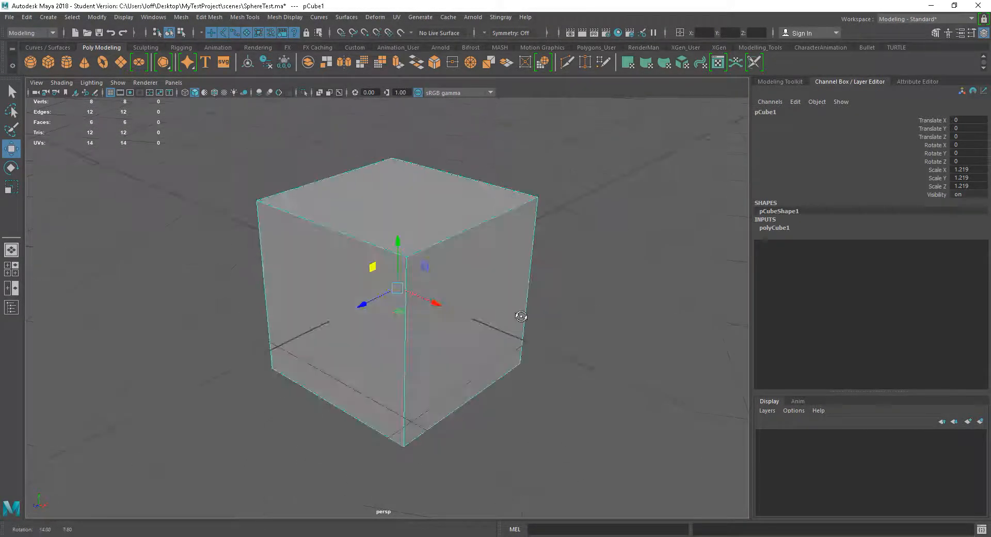
alt+drag(482, 358, 536, 354)
key(r)
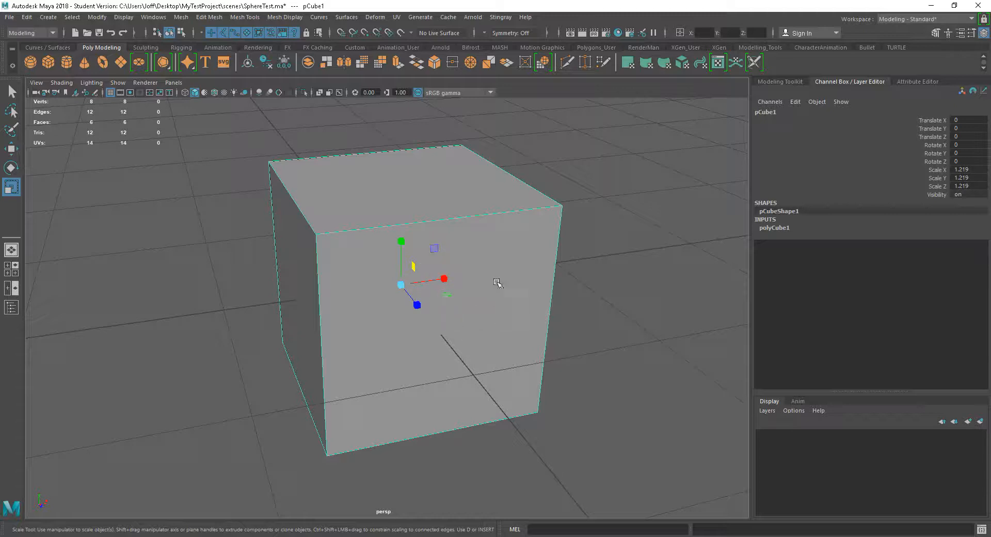
alt+drag(625, 352, 540, 354)
alt+right_drag(540, 354, 548, 347)
alt+middle_drag(548, 347, 562, 342)
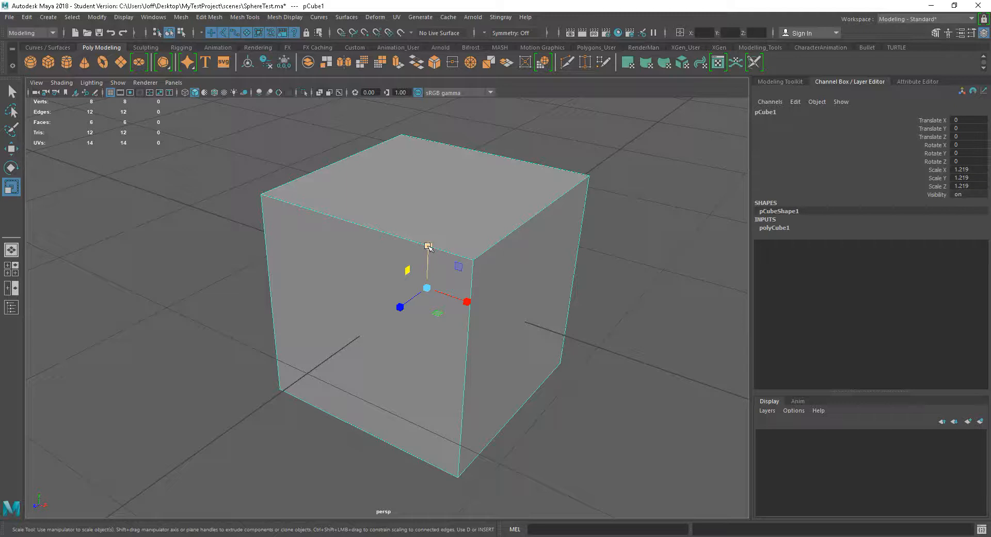
ctrl+drag(428, 246, 438, 278)
key(ctrl+z)
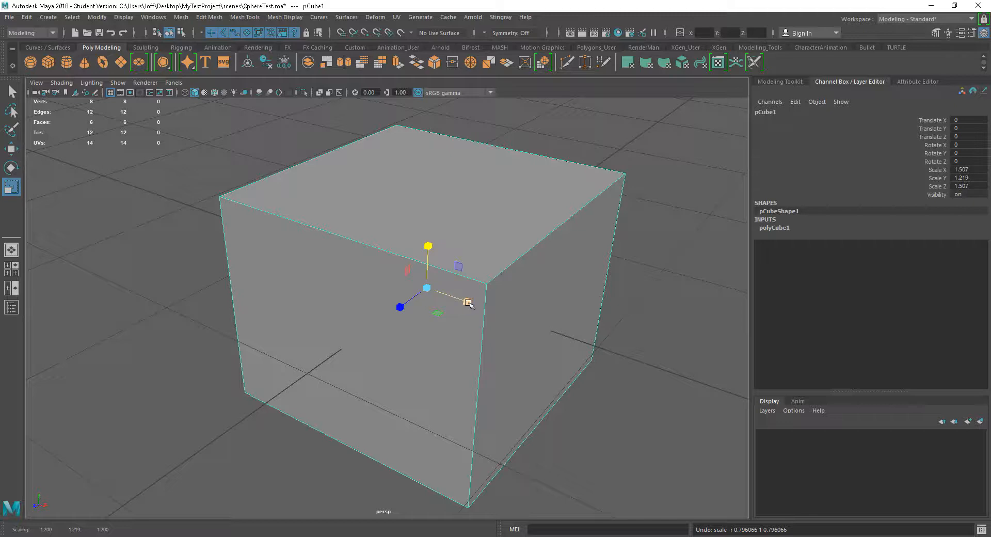
mouse_move(468, 303)
ctrl+mouse_down()
mouse_move(444, 267)
mouse_move(478, 305)
mouse_move(449, 262)
mouse_move(478, 303)
ctrl+mouse_up()
Try rotating the cube about 23.9 degrees around its X axis with the Rotate tool, undoing the change
alt+drag(447, 365, 415, 353)
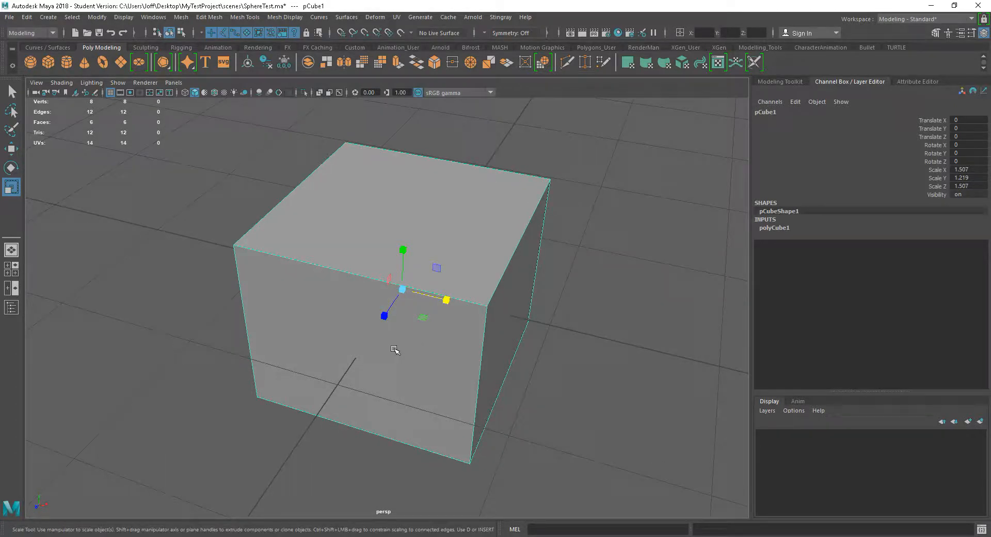
key(e)
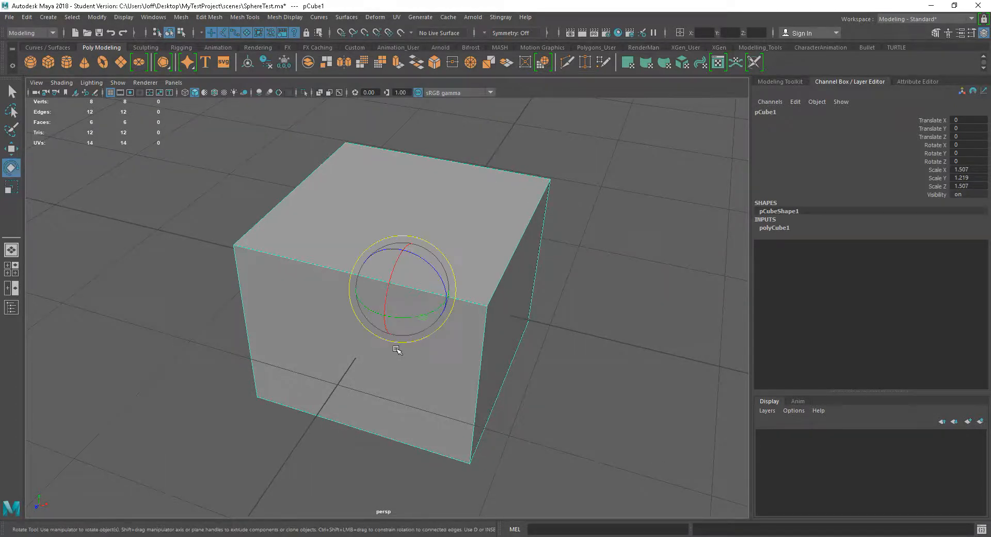
alt+drag(429, 367, 482, 351)
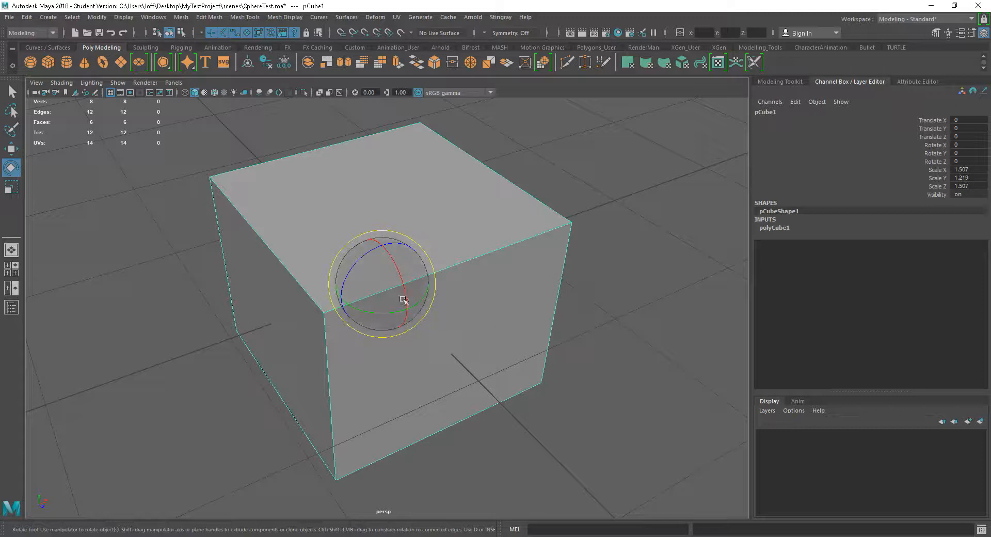
alt+drag(449, 332, 460, 327)
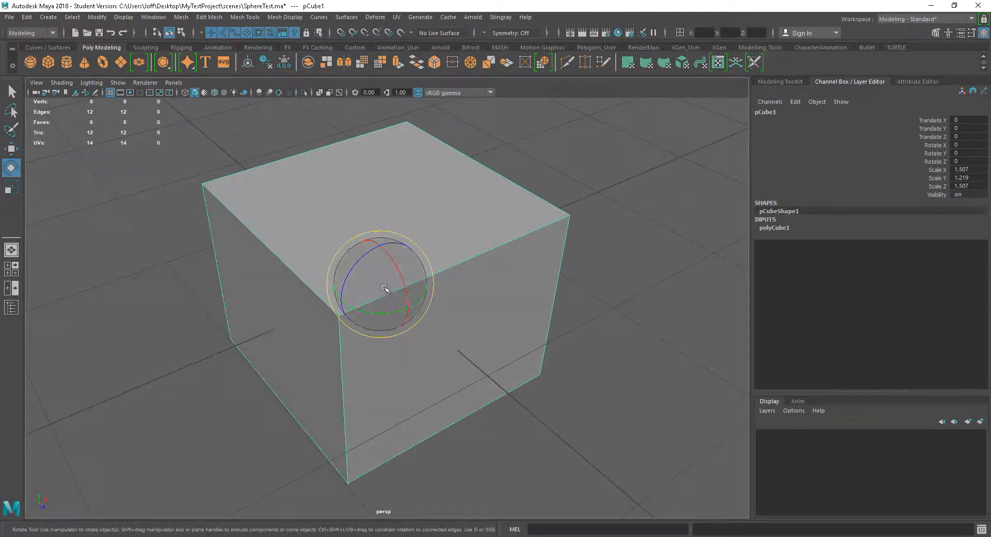
mouse_move(405, 292)
mouse_down()
mouse_move(392, 259)
mouse_move(391, 281)
mouse_move(402, 258)
mouse_move(417, 293)
mouse_up()
key(ctrl+z)
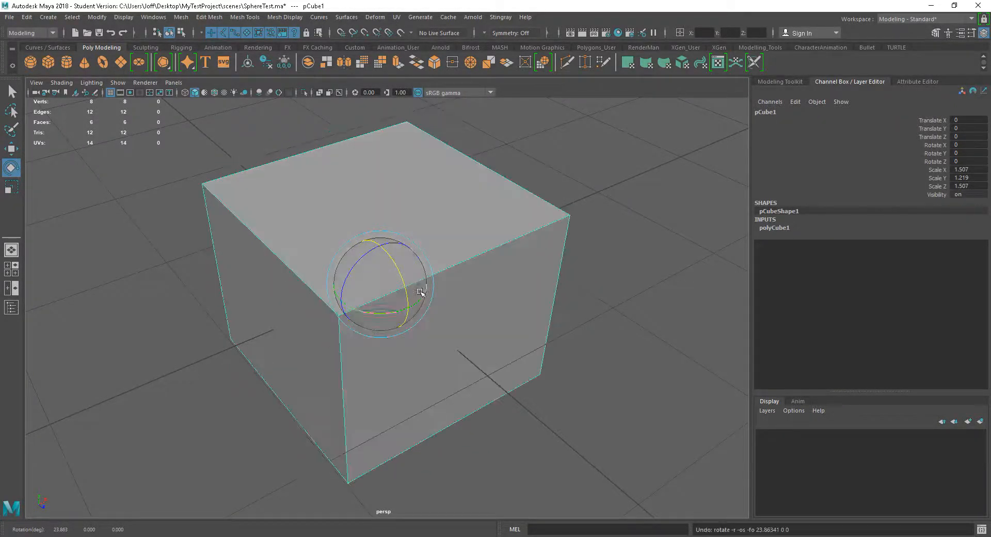
Try further rotations of the cube around its X axis from other view angles, returning it to 0 degrees
alt+drag(503, 312, 459, 308)
drag(406, 278, 407, 281)
mouse_move(407, 283)
mouse_down()
mouse_move(399, 265)
mouse_move(398, 285)
mouse_move(396, 265)
mouse_move(398, 287)
mouse_move(413, 281)
mouse_up()
alt+drag(480, 317, 502, 308)
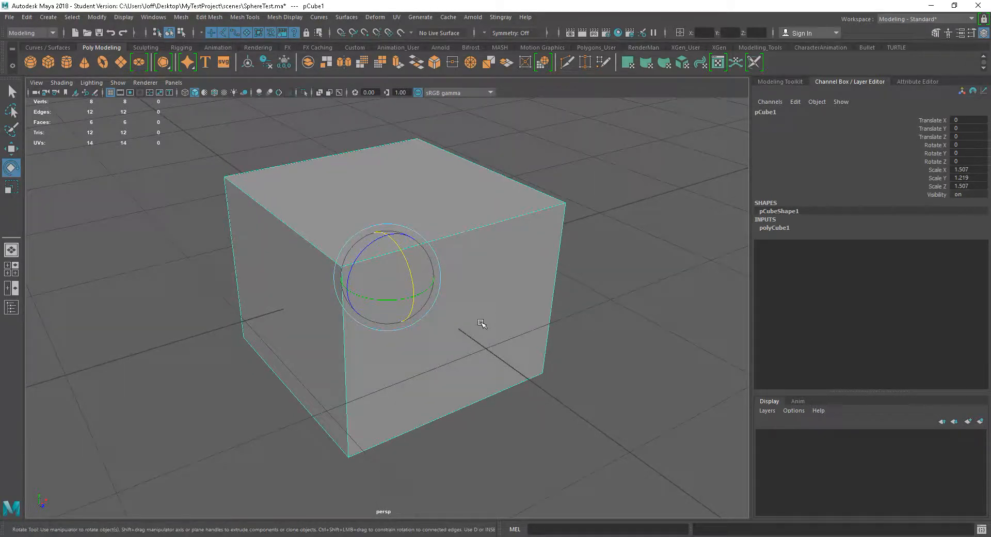
mouse_move(407, 262)
mouse_down()
mouse_move(418, 303)
mouse_move(404, 253)
mouse_move(409, 260)
mouse_up()
mouse_move(411, 265)
mouse_down()
mouse_move(421, 289)
mouse_move(416, 260)
mouse_up()
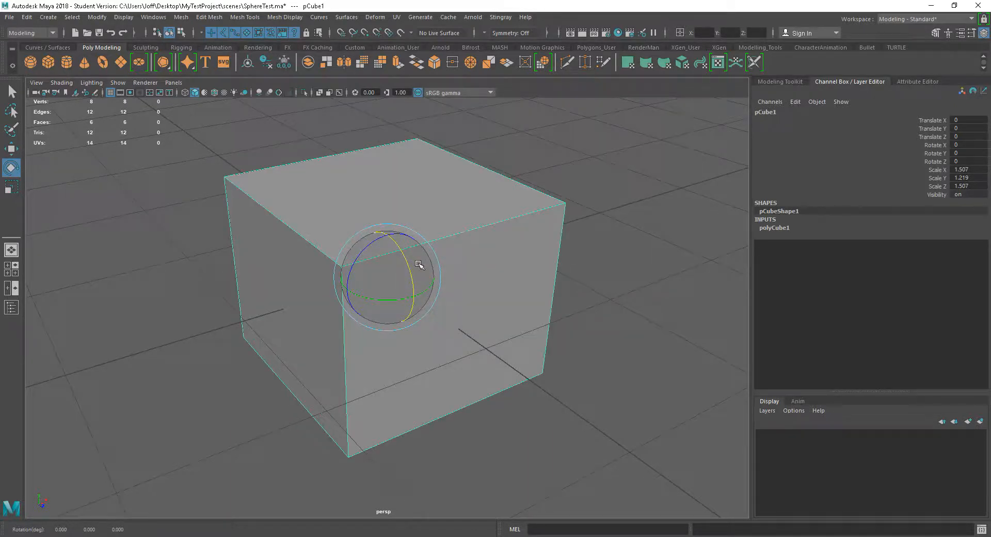
Open the Move tool's settings, examine its axis orientation, pivot and step snap options, and close them
key(w)
alt+drag(531, 307, 453, 314)
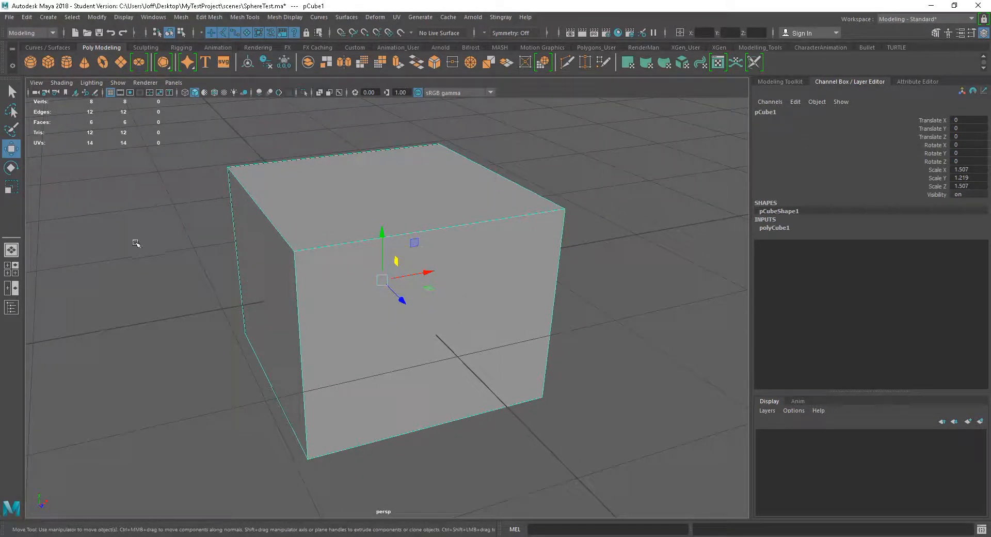
alt+drag(440, 329, 453, 332)
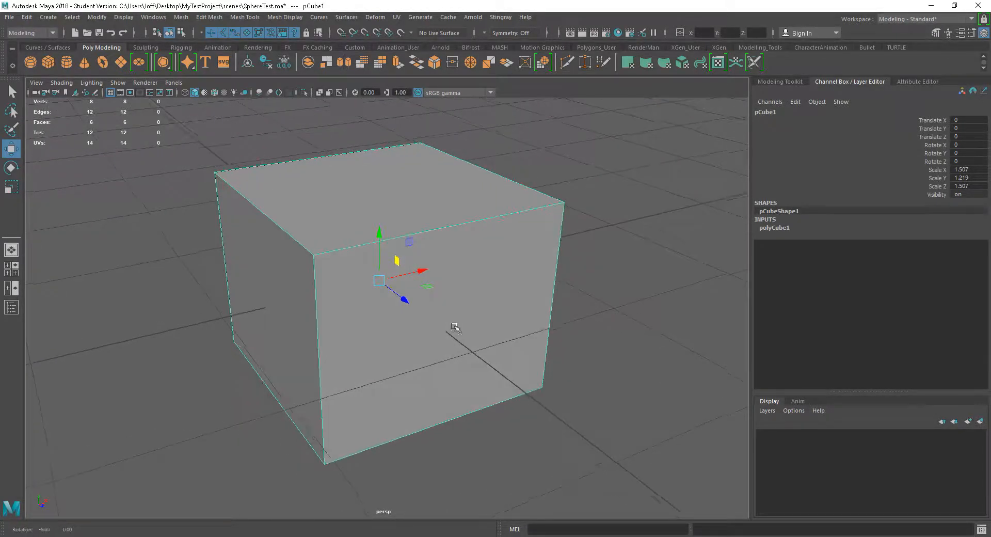
double_click(11, 149)
drag(117, 73, 77, 73)
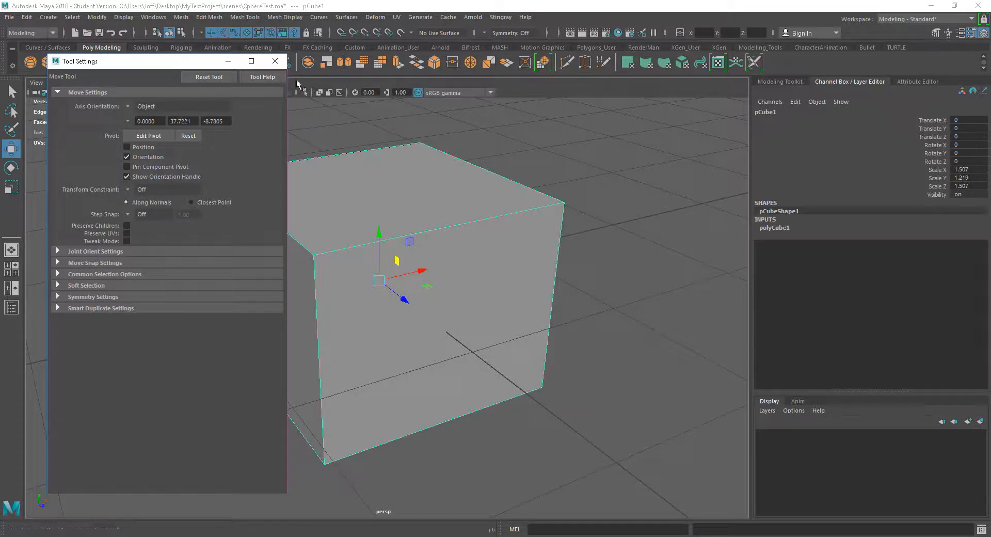
click(275, 61)
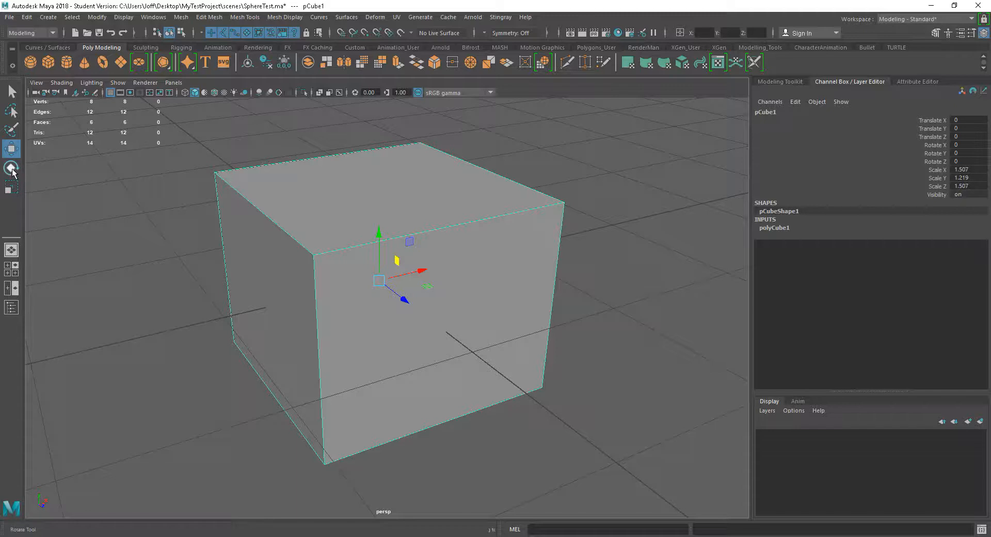
Open the Rotate tool's settings and examine the Step Snap option while temporarily turning snapping on and off
double_click(11, 169)
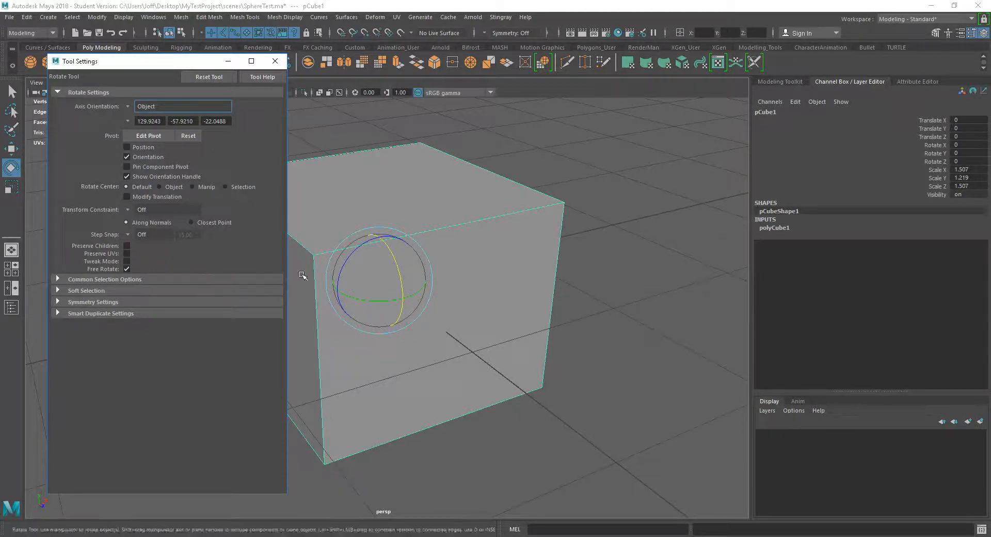
click(381, 278)
key(j)
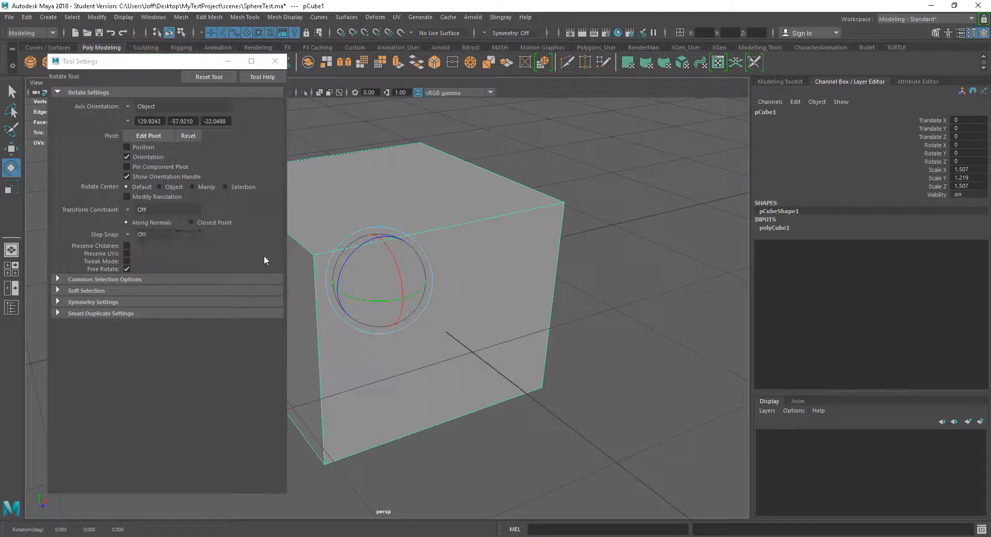
key(j)
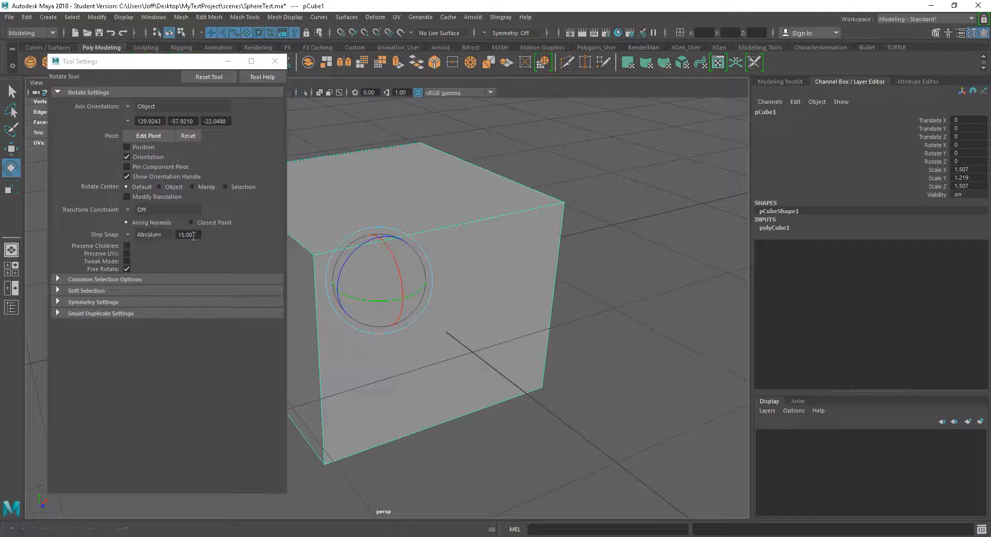
click(192, 235)
Set the Rotate tool's Step Snap to Absolute at 90 degrees and test it by rotating the cube around X and back
click(128, 234)
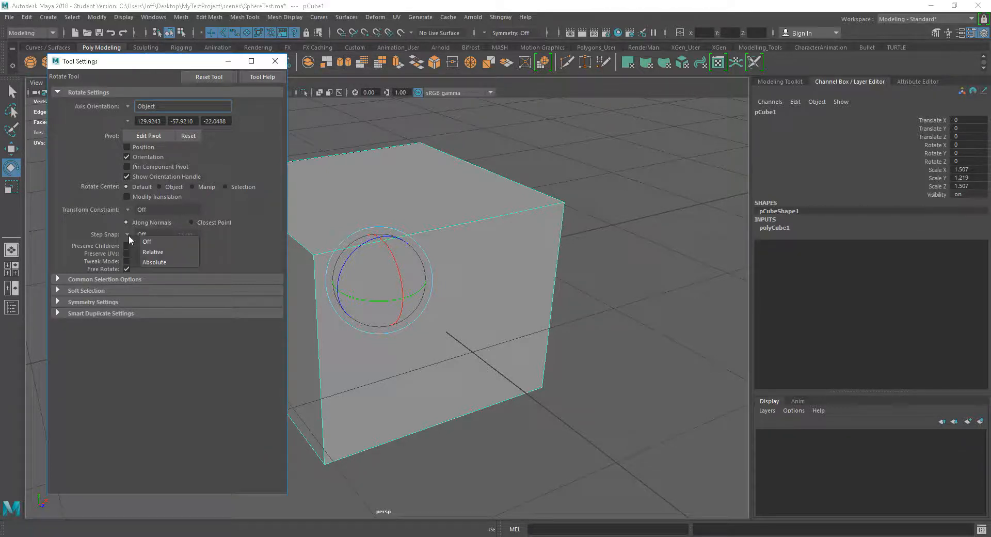
click(157, 262)
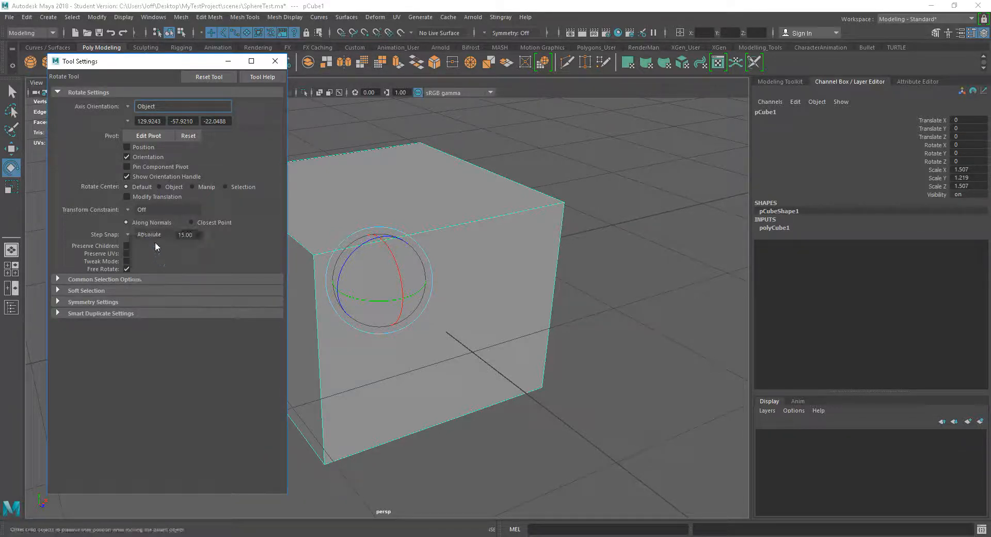
double_click(199, 235)
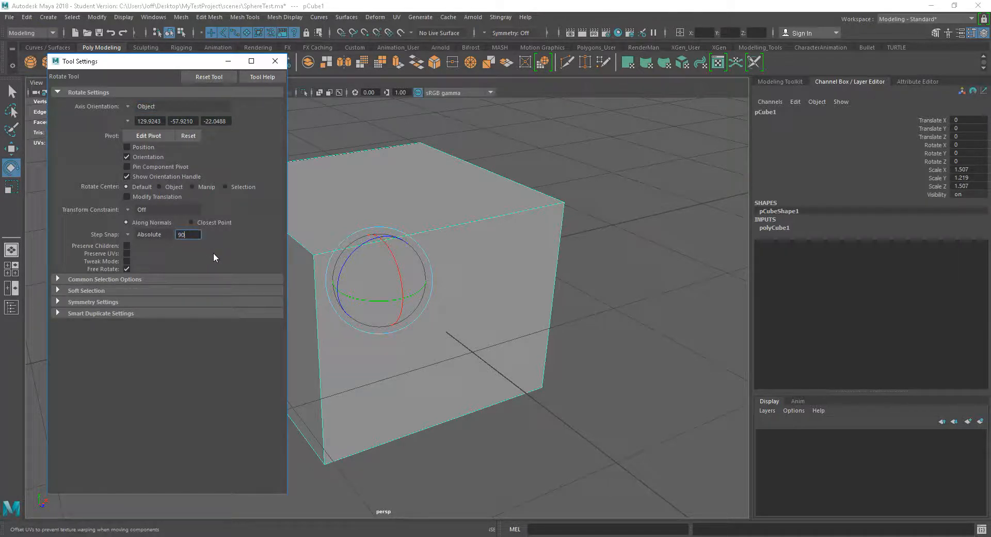
click(128, 235)
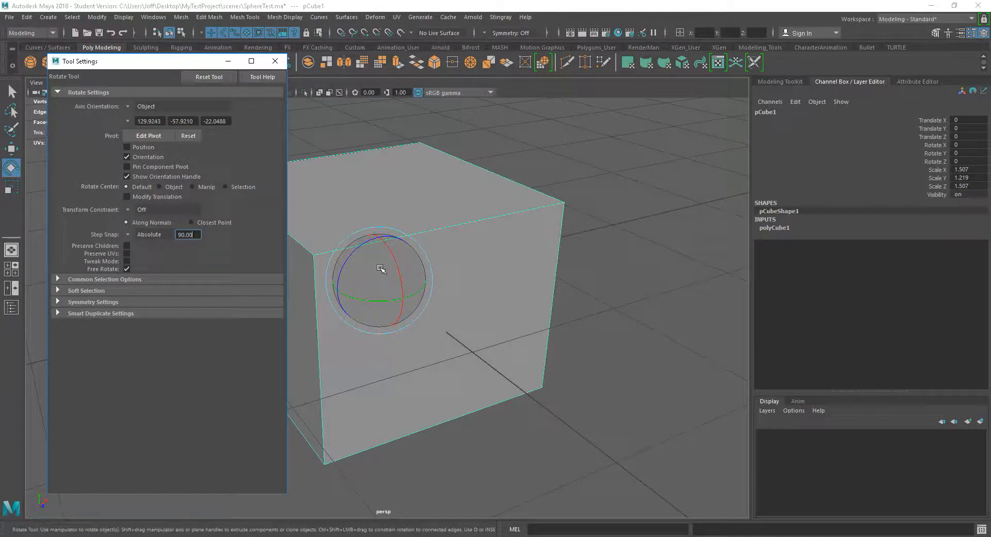
drag(399, 276, 430, 405)
drag(422, 353, 397, 265)
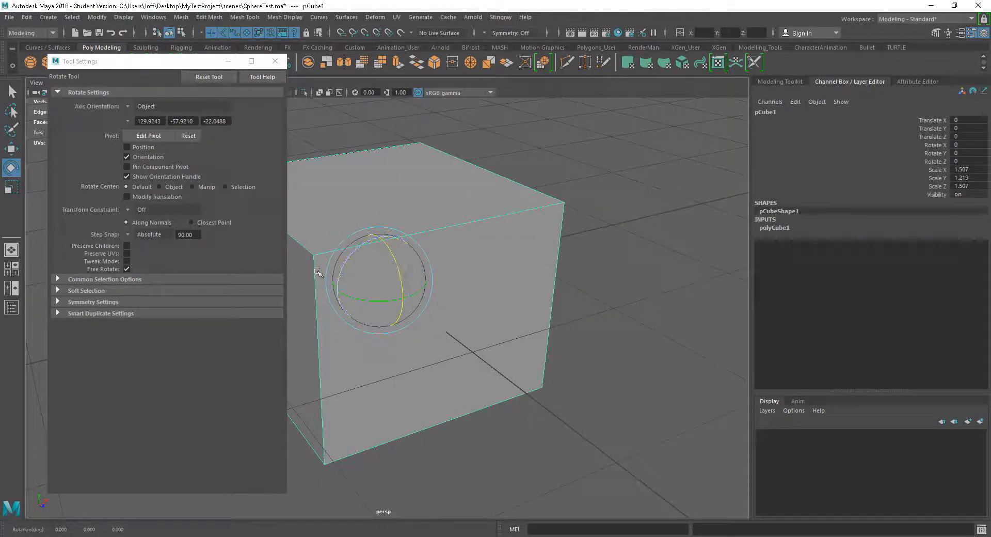
Turn off the Rotate tool's Step Snap and try rotating the cube around X with temporary snapping, undoing each rotation
click(142, 236)
click(144, 240)
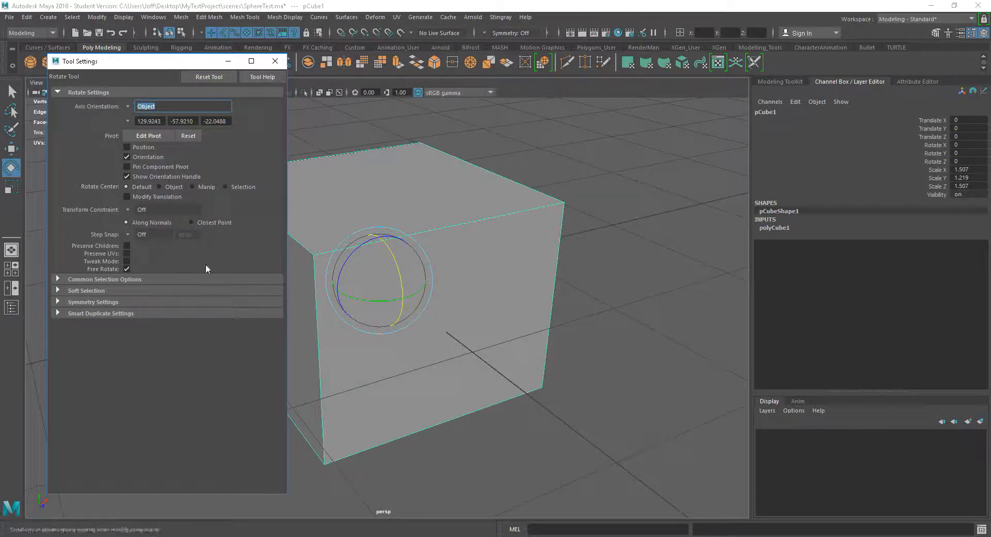
drag(401, 272, 406, 297)
key(j)
key(ctrl+z)
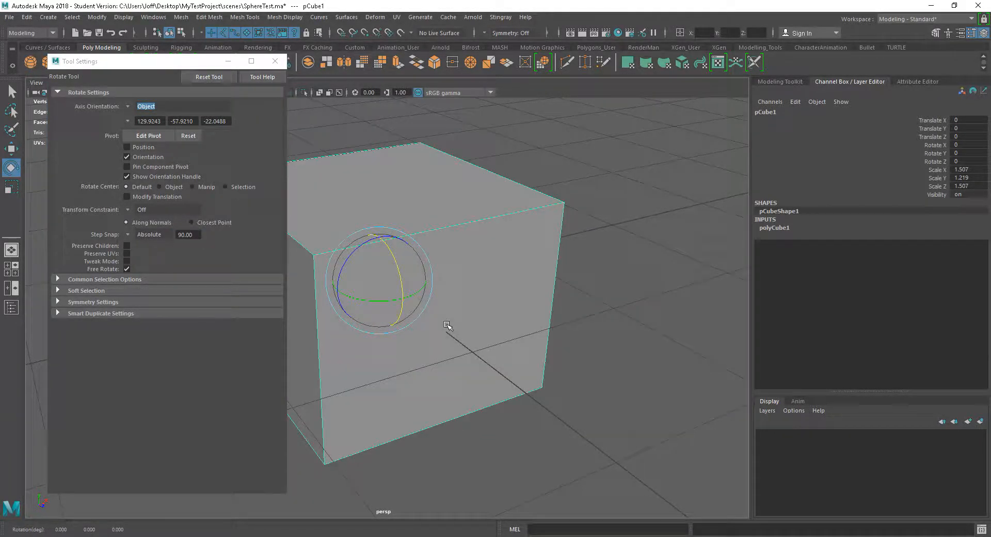
drag(401, 279, 407, 308)
key(j)
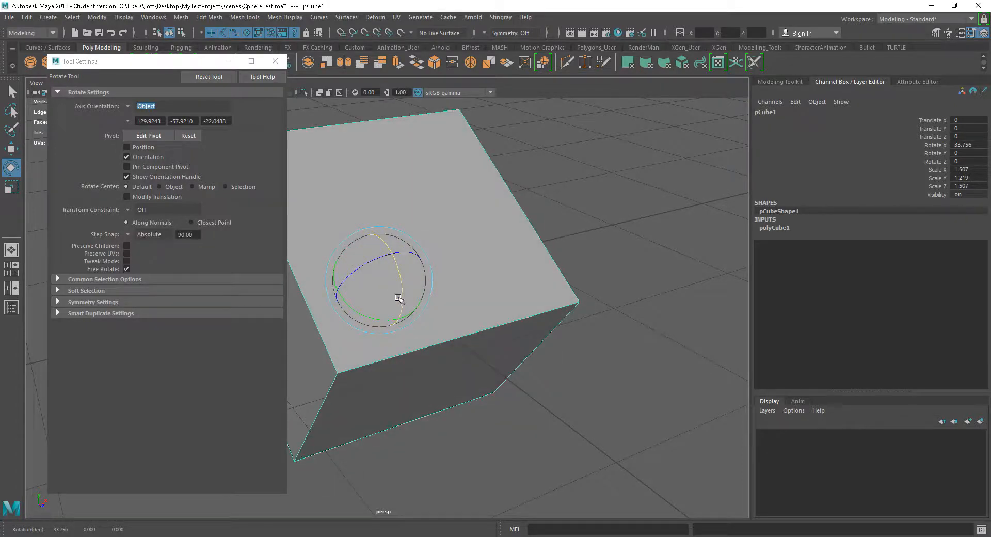
key(ctrl+z)
Set Step Snap to Off again, reselect the cube, and try another temporarily snapped rotation around its X axis
click(129, 236)
click(152, 240)
click(627, 453)
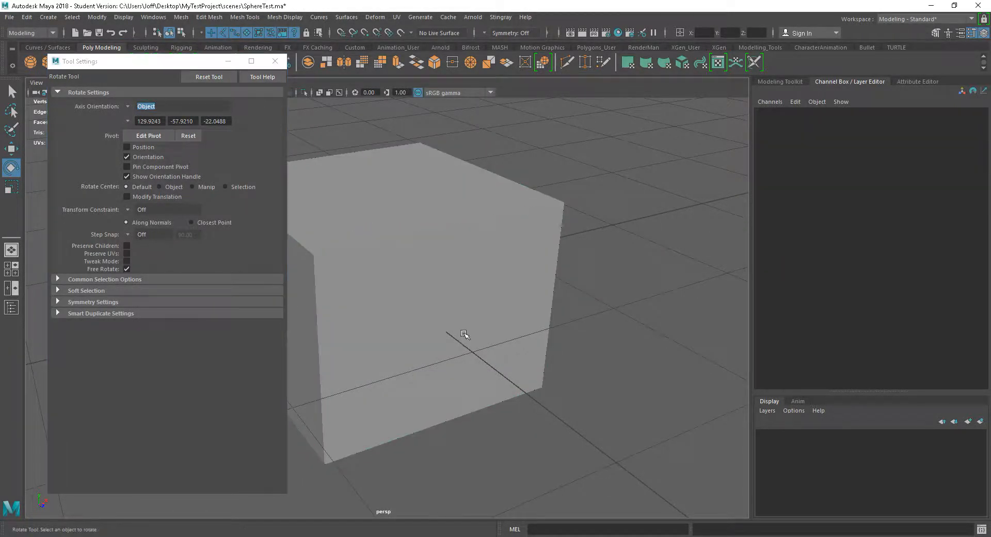
click(463, 334)
key(j)
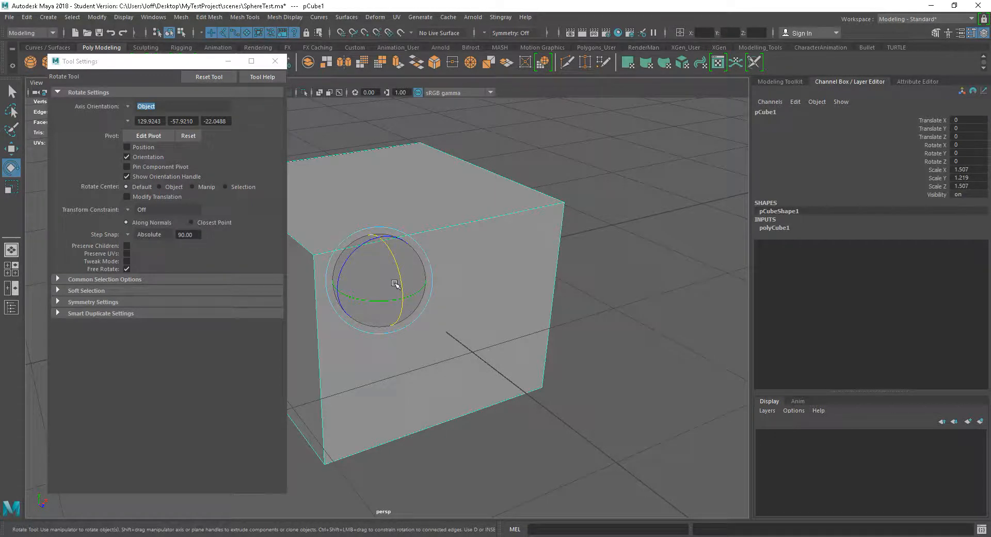
drag(397, 270, 401, 245)
key(j)
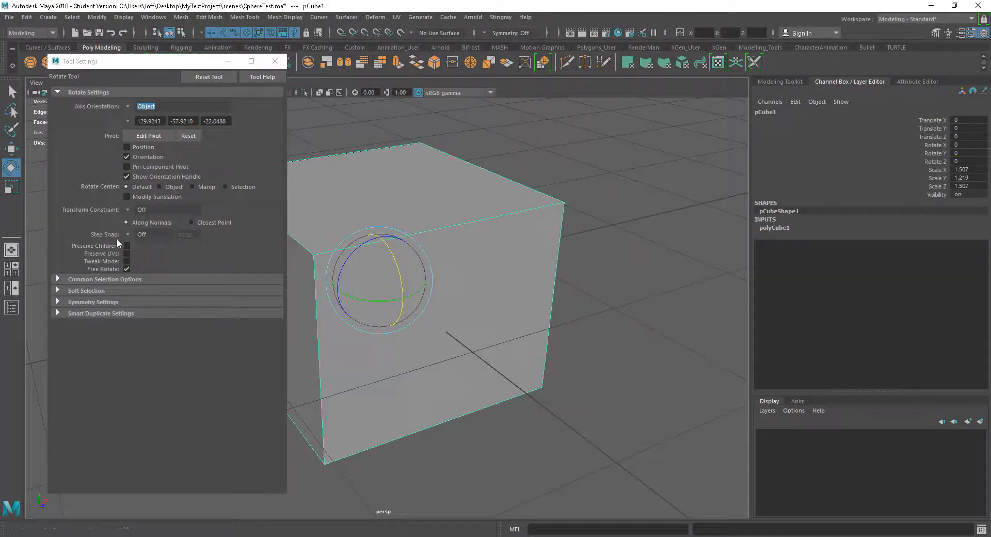
Set the Rotate tool's Step Snap to Absolute with a 15-degree increment
click(129, 234)
click(181, 261)
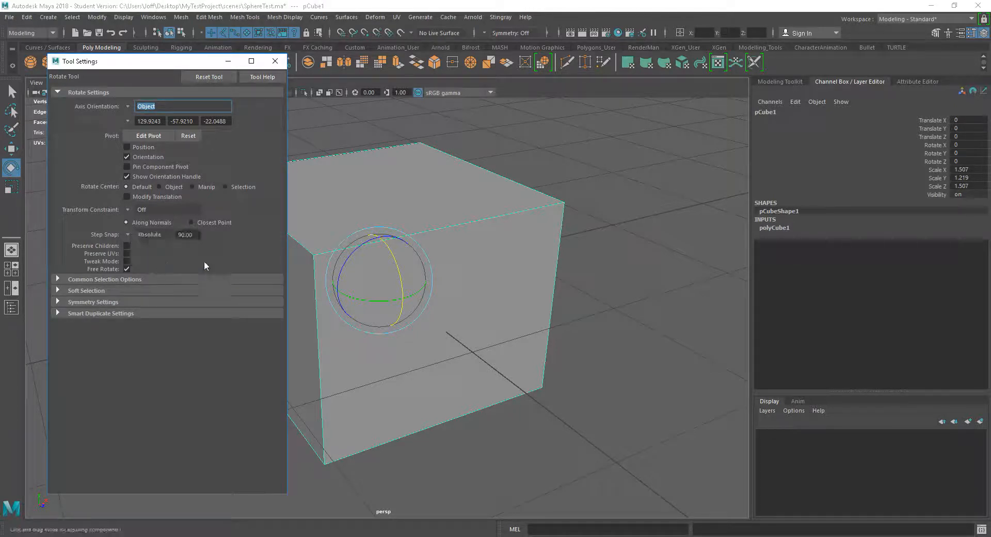
drag(194, 236, 152, 235)
text(15)
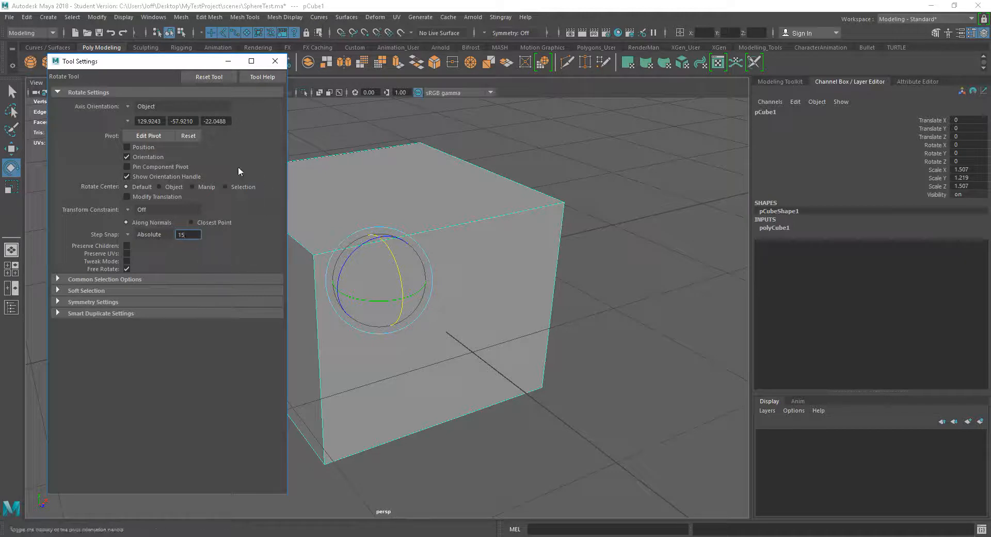
Reset the Rotate tool to its default settings and close the tool settings
click(211, 76)
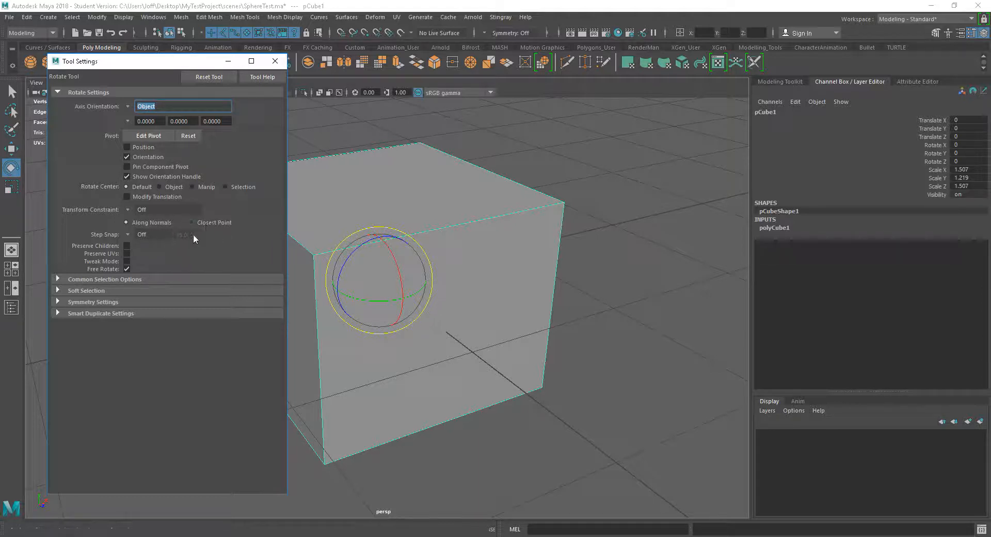
click(275, 61)
alt+drag(404, 212, 485, 289)
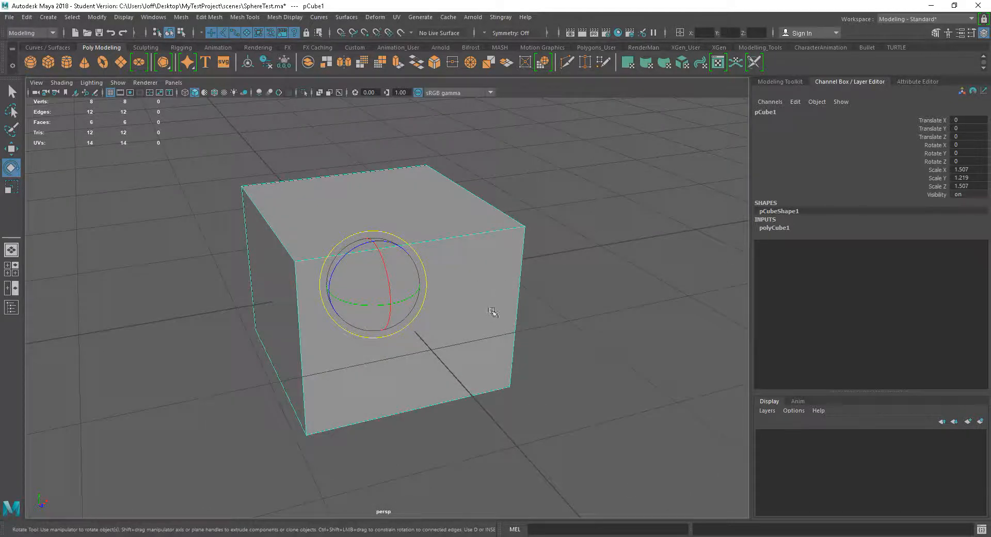
mouse_move(495, 326)
alt+middle_down()
mouse_move(481, 323)
mouse_move(501, 312)
alt+middle_up()
scroll(500, 312, up, 2)
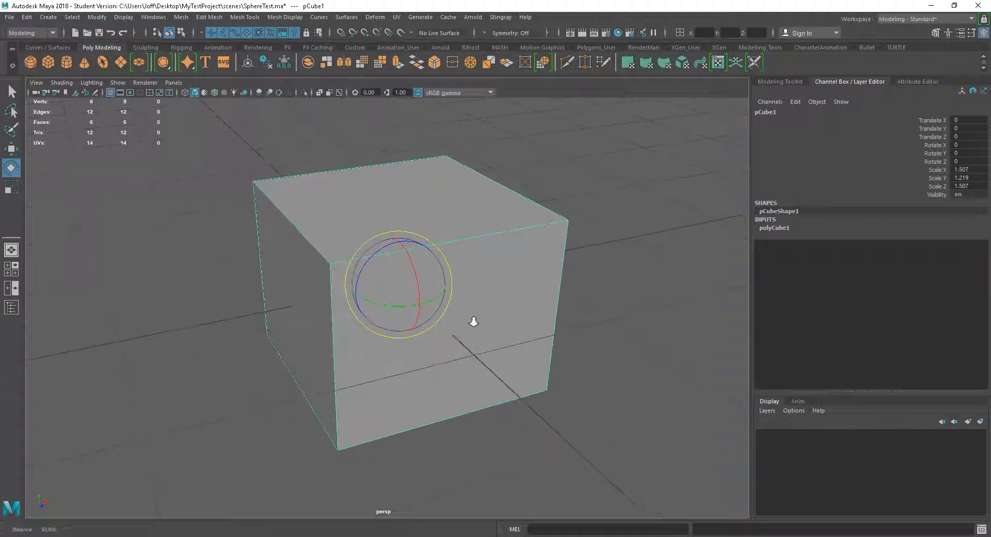
Activate the Move tool on the cube and examine its axis and plane handles from several view angles
key(w)
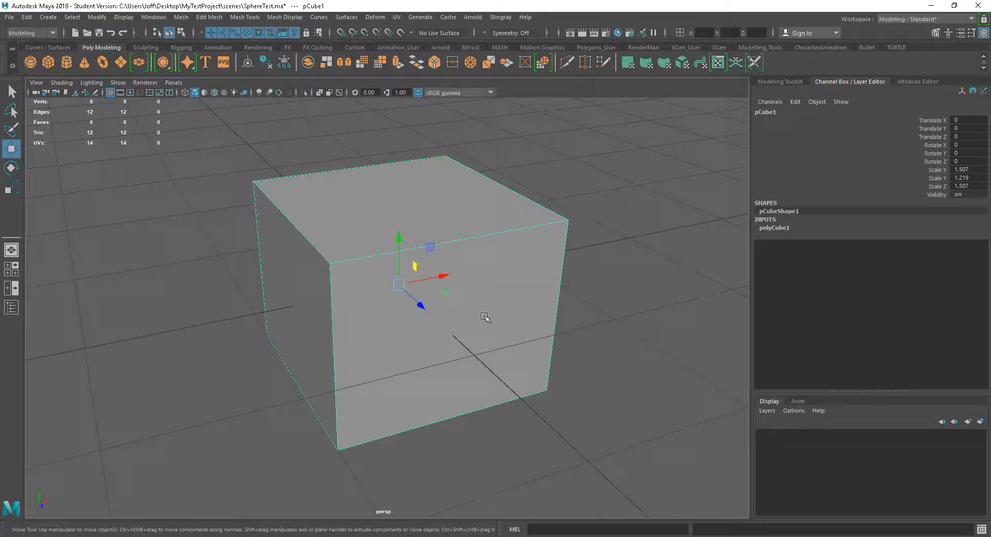
alt+drag(485, 316, 441, 286)
alt+drag(470, 334, 484, 335)
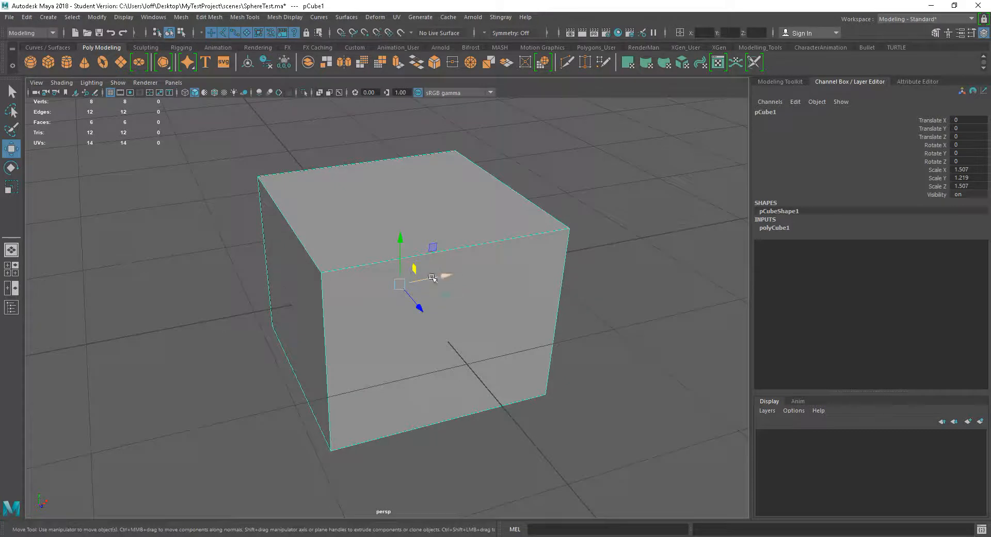
alt+drag(587, 333, 454, 284)
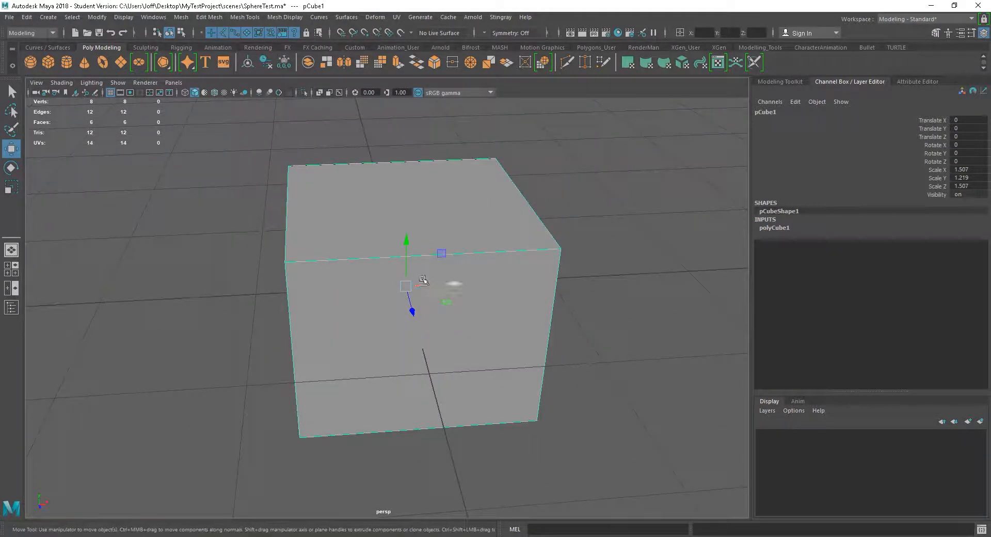
alt+drag(413, 309, 400, 358)
alt+right_drag(479, 336, 493, 345)
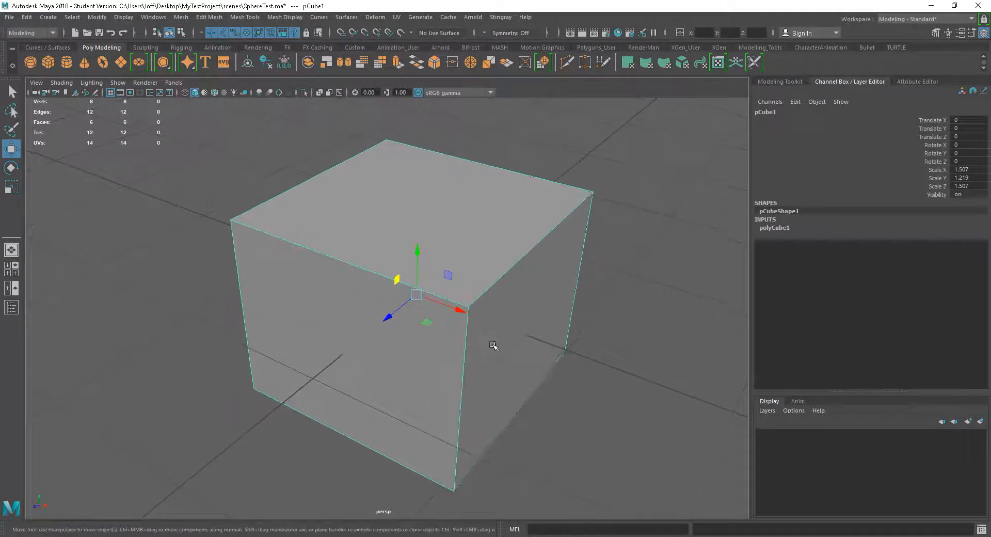
alt+middle_drag(490, 343, 469, 329)
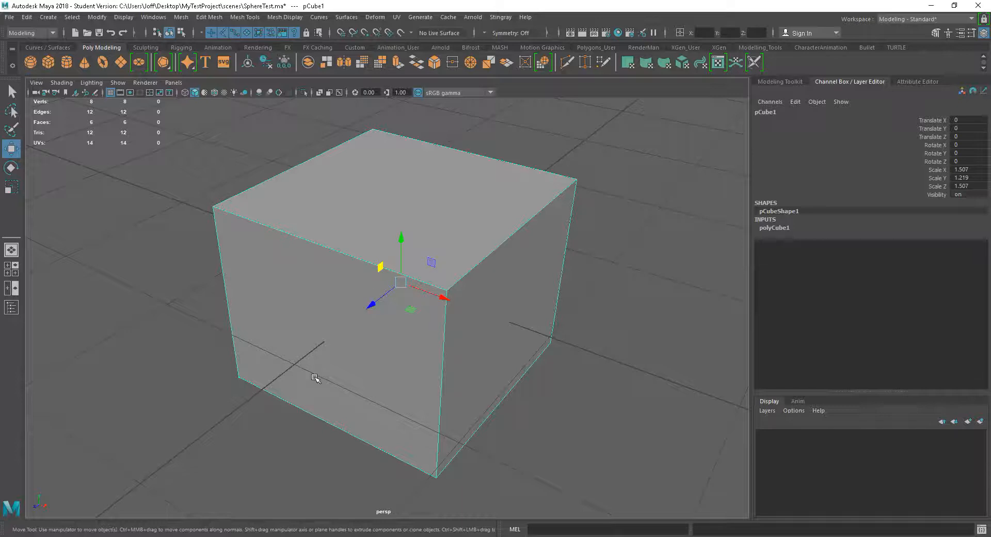
alt+drag(468, 414, 514, 367)
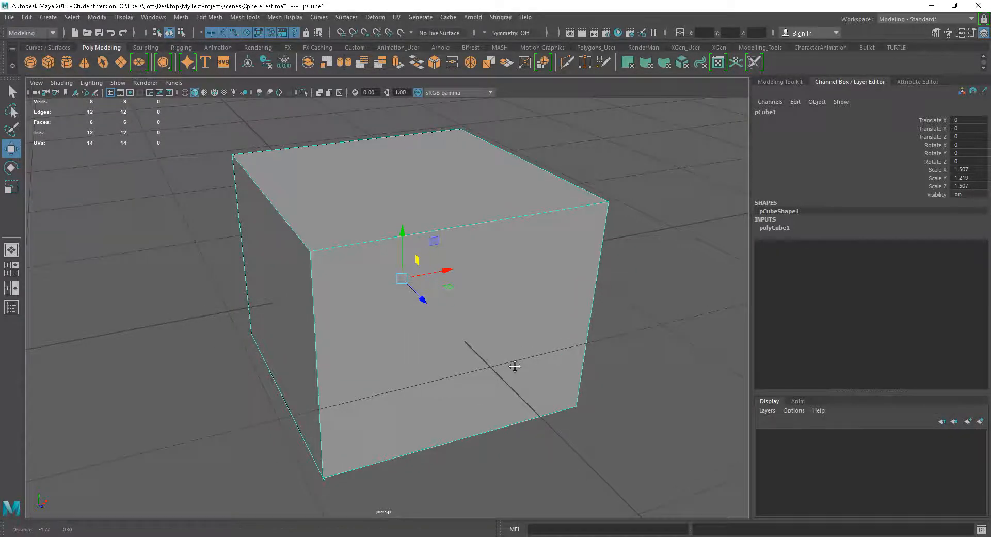